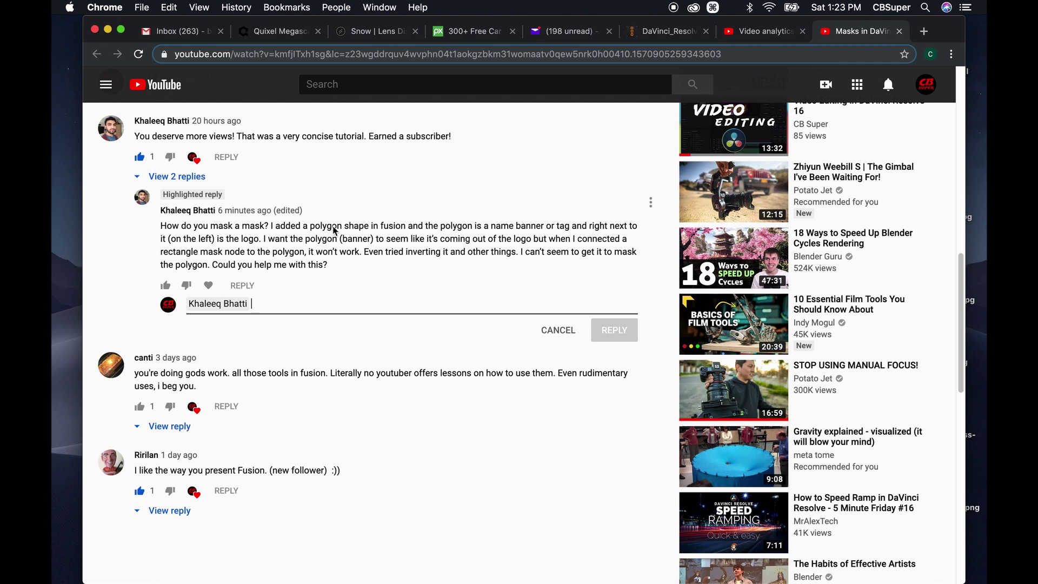
# Minimize the Chrome window showing the YouTube masking question to reveal the desktop
pyautogui.click(108, 30)
# Open the MaskInAMask project, play the composition from the start, then park on the second clip
pyautogui.moveTo(55, 172)
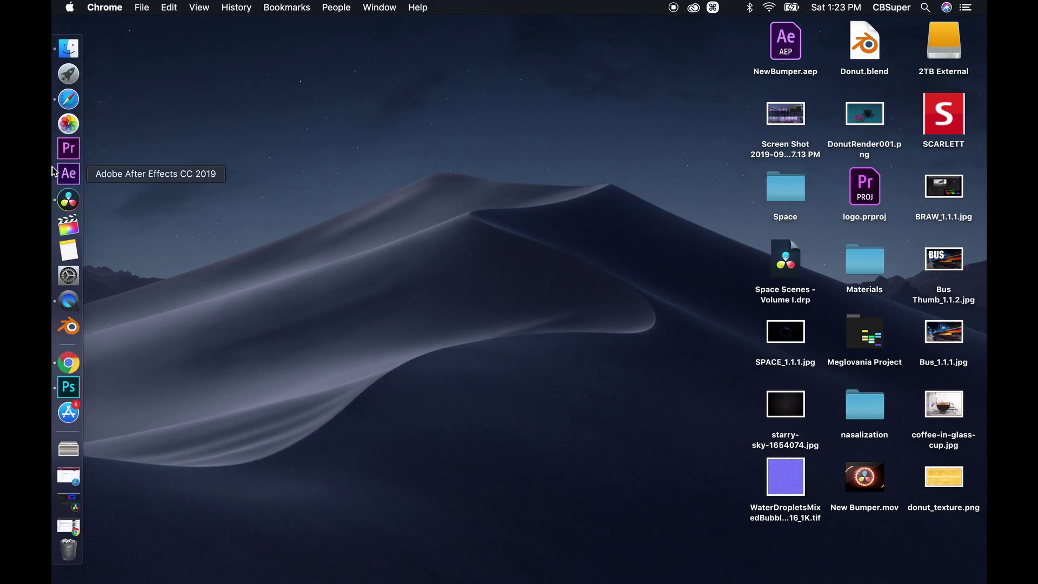
pyautogui.click(68, 199)
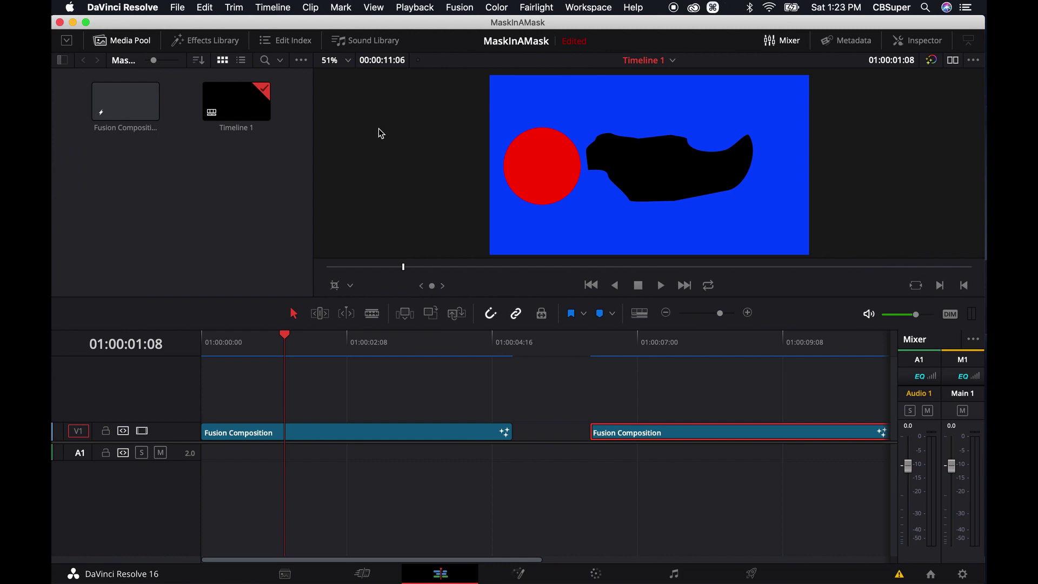
pyautogui.moveTo(291, 337); pyautogui.dragTo(157, 341)
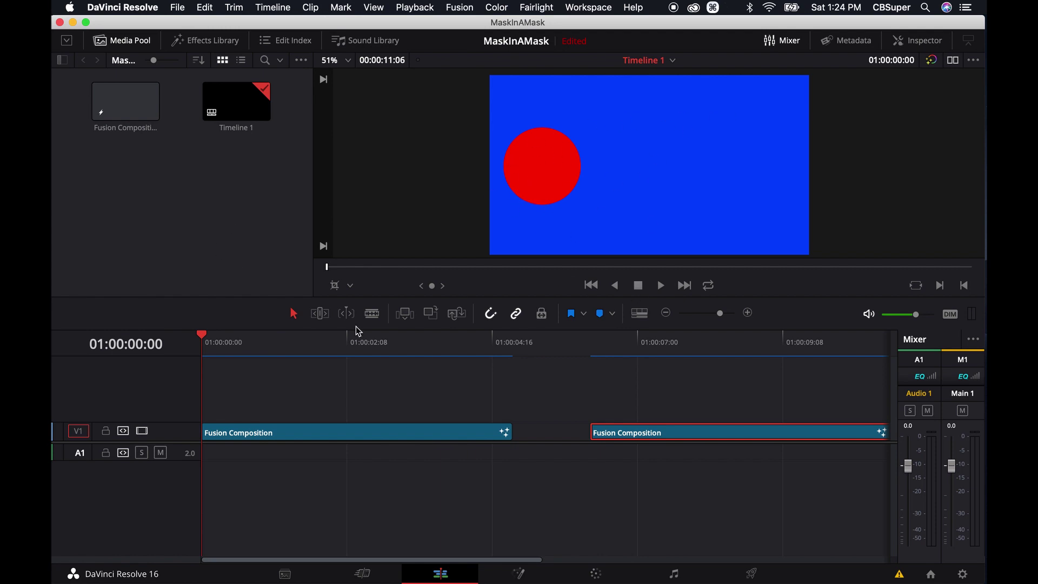
pyautogui.press('space')
pyautogui.press('space')
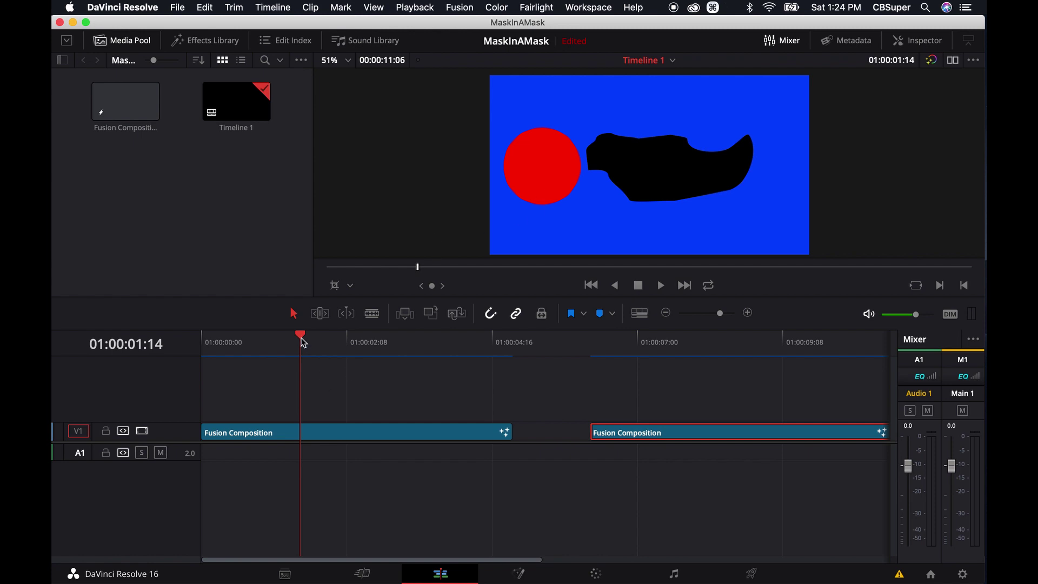
pyautogui.moveTo(300, 338); pyautogui.dragTo(633, 354)
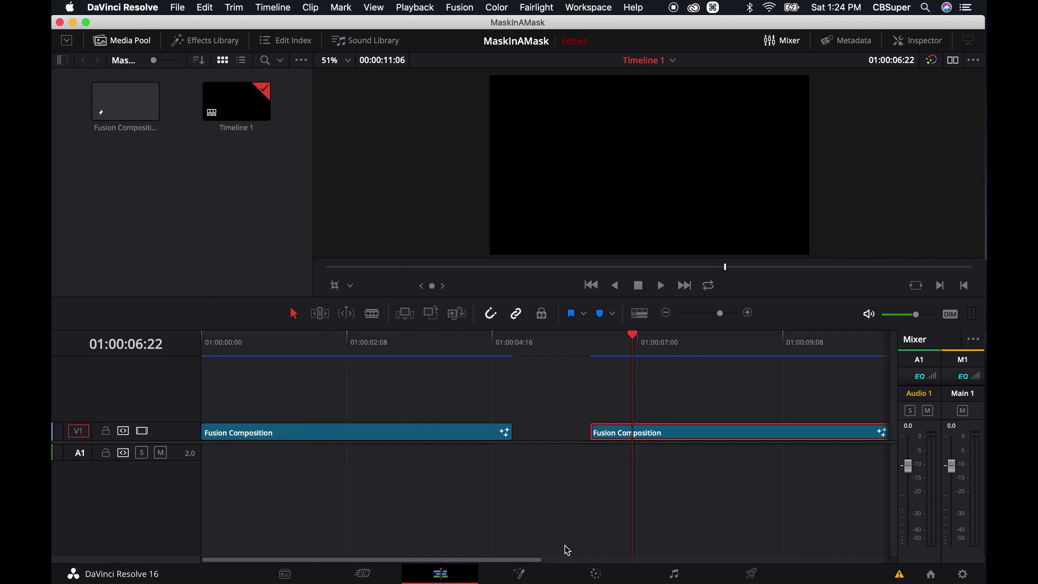
# Open the second clip in Fusion and add a full-red Background1 node
pyautogui.click(524, 577)
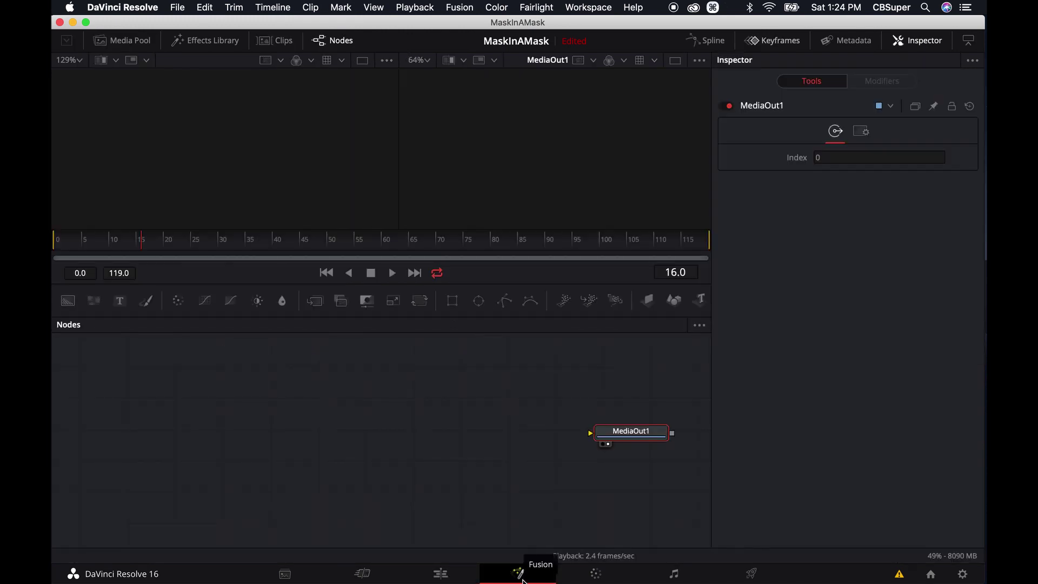
pyautogui.moveTo(630, 439); pyautogui.dragTo(548, 456)
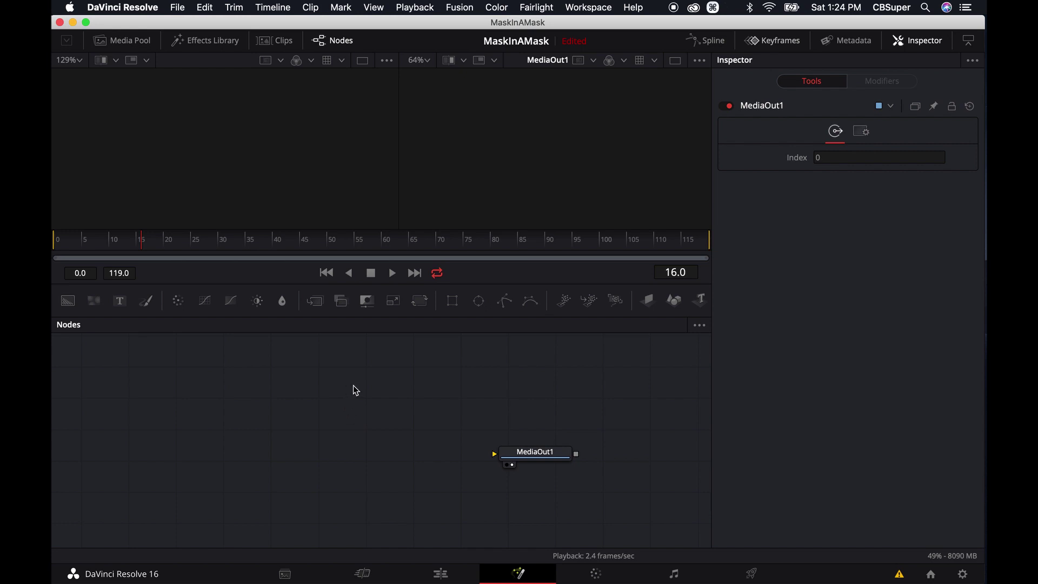
pyautogui.click(69, 302)
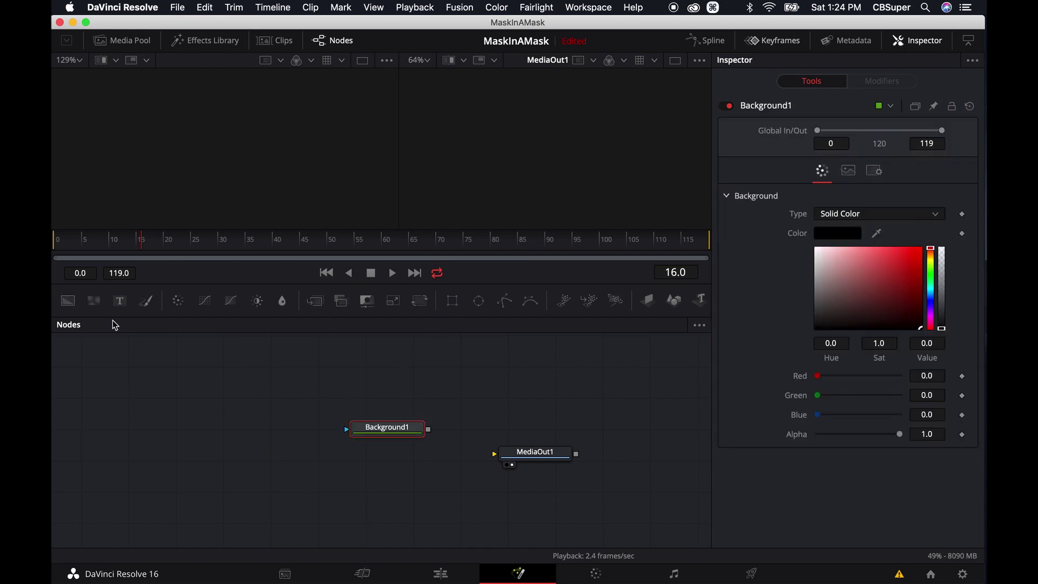
pyautogui.moveTo(892, 281); pyautogui.dragTo(973, 215)
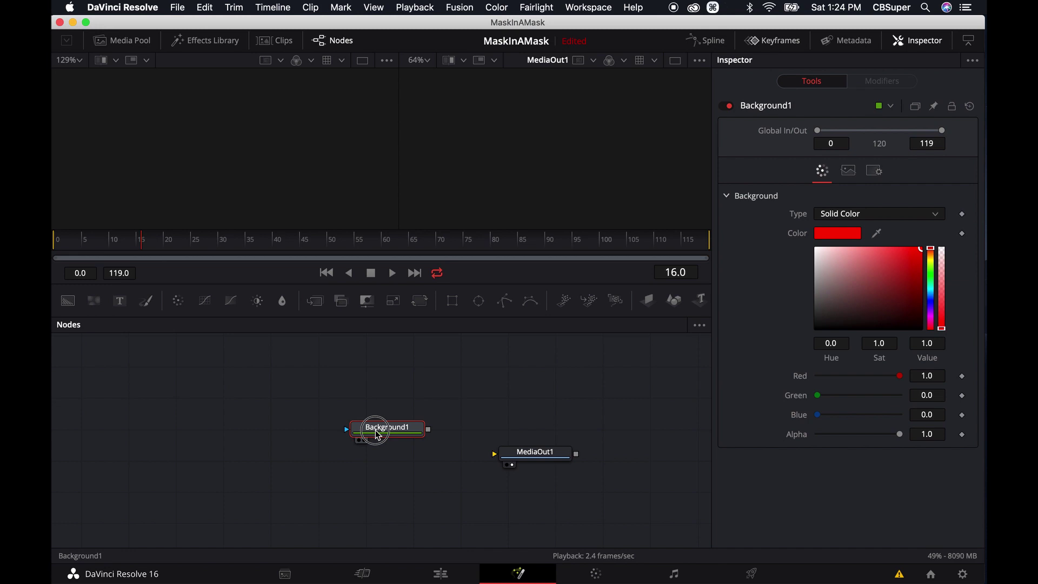
pyautogui.moveTo(372, 431); pyautogui.dragTo(199, 439)
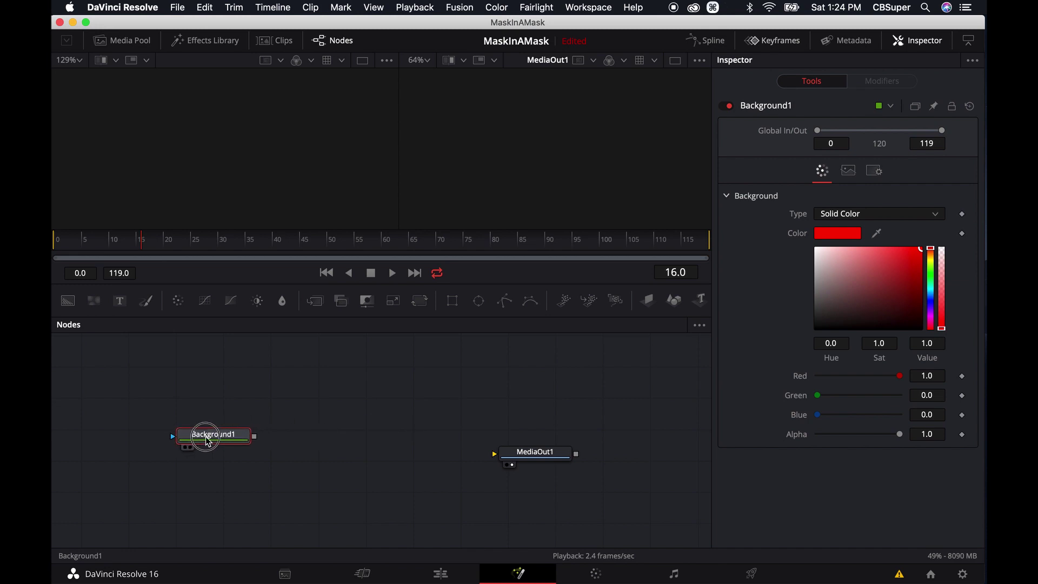
# Mask Background1 with an Ellipse1 and view Background1 zoomed out in the left viewer
pyautogui.click(479, 301)
pyautogui.moveTo(223, 411); pyautogui.dragTo(233, 169)
pyautogui.moveTo(213, 435); pyautogui.dragTo(266, 179)
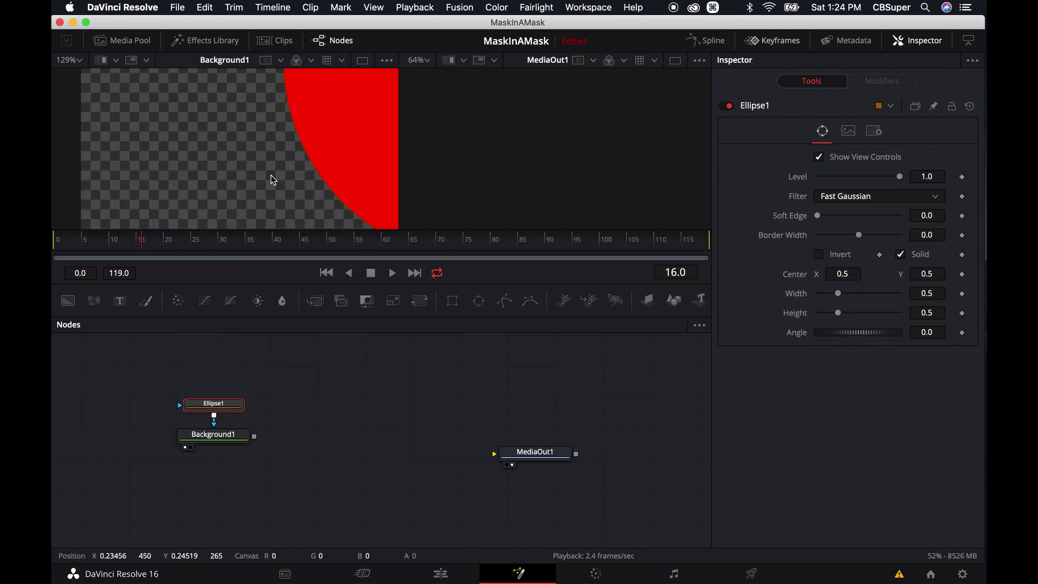
pyautogui.scroll(-6, 273, 180)
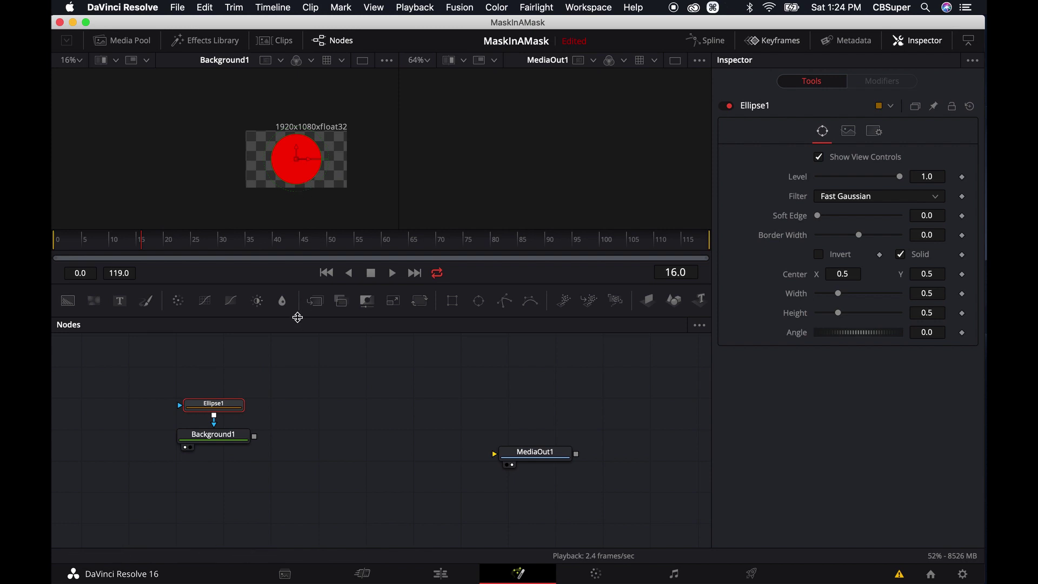
# Resize Ellipse1 to 0.22 by 0.22 and move it left to centre X 0.134615
pyautogui.click(225, 445)
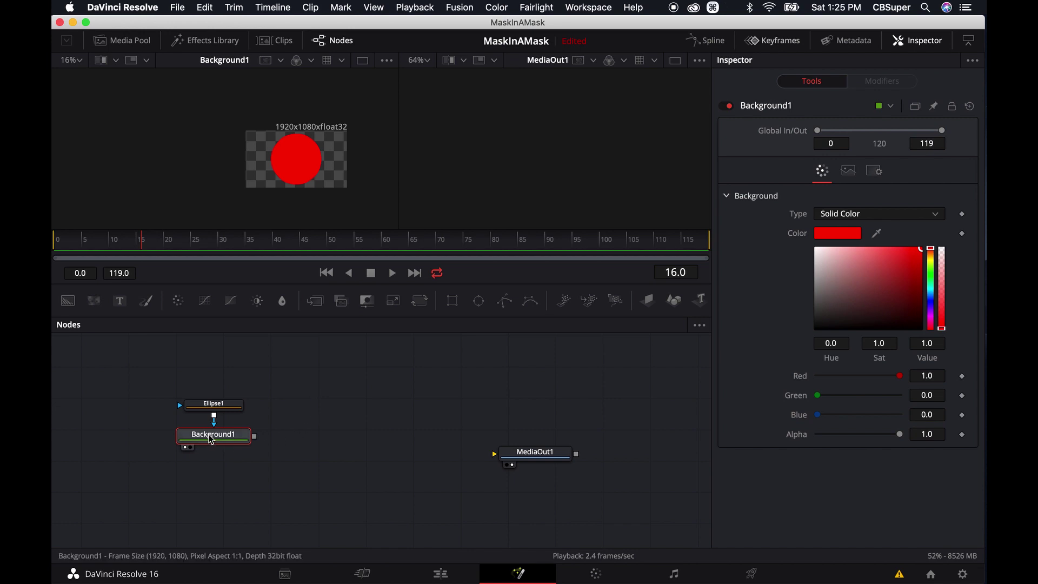
pyautogui.click(223, 411)
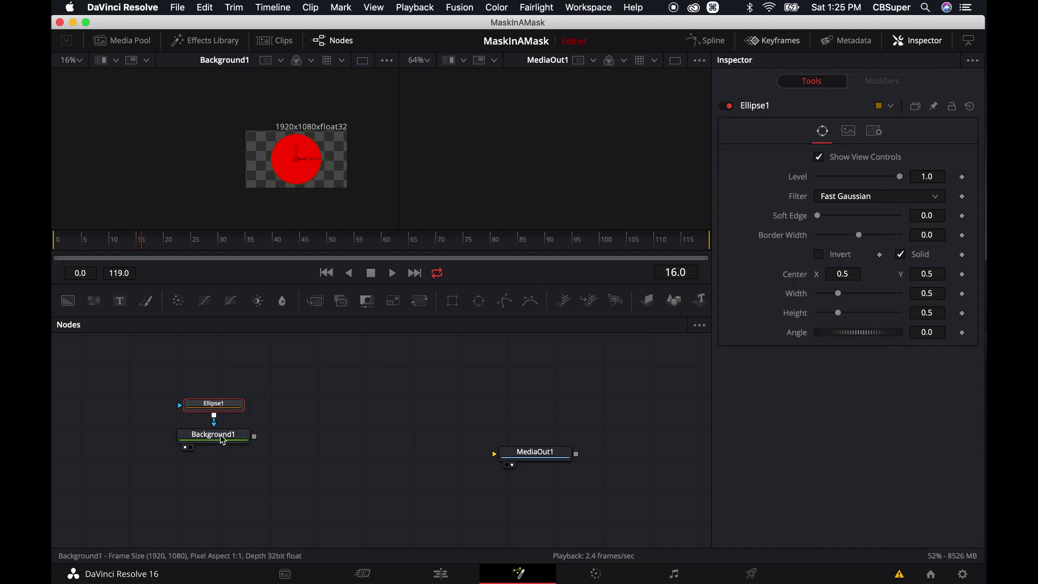
pyautogui.moveTo(838, 293); pyautogui.dragTo(827, 313)
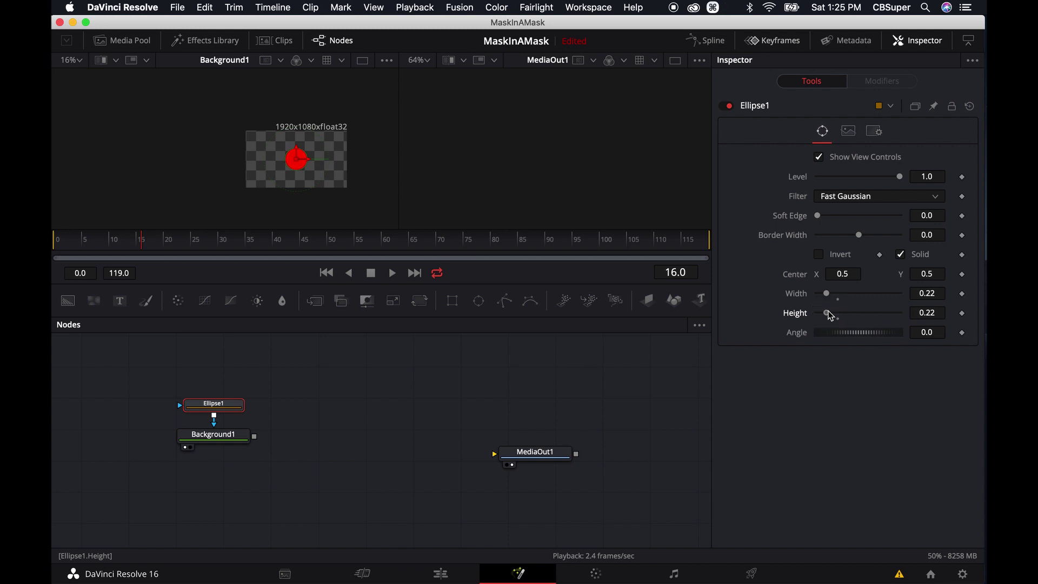
pyautogui.moveTo(313, 164); pyautogui.dragTo(276, 165)
pyautogui.keyDown('super'); pyautogui.scroll(5, 274, 163); pyautogui.keyUp('super')
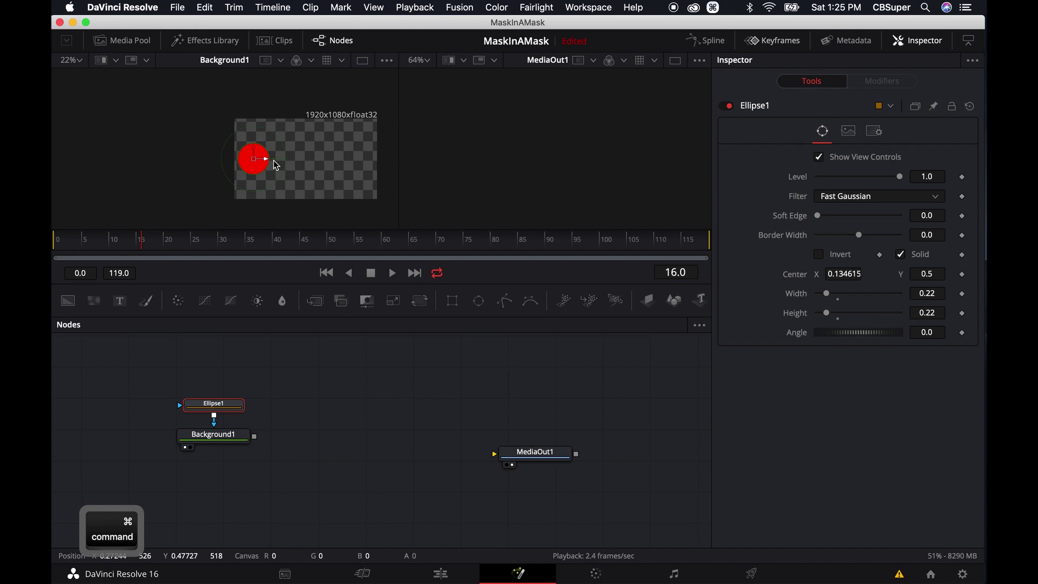
pyautogui.hscroll(3, 310, 160)
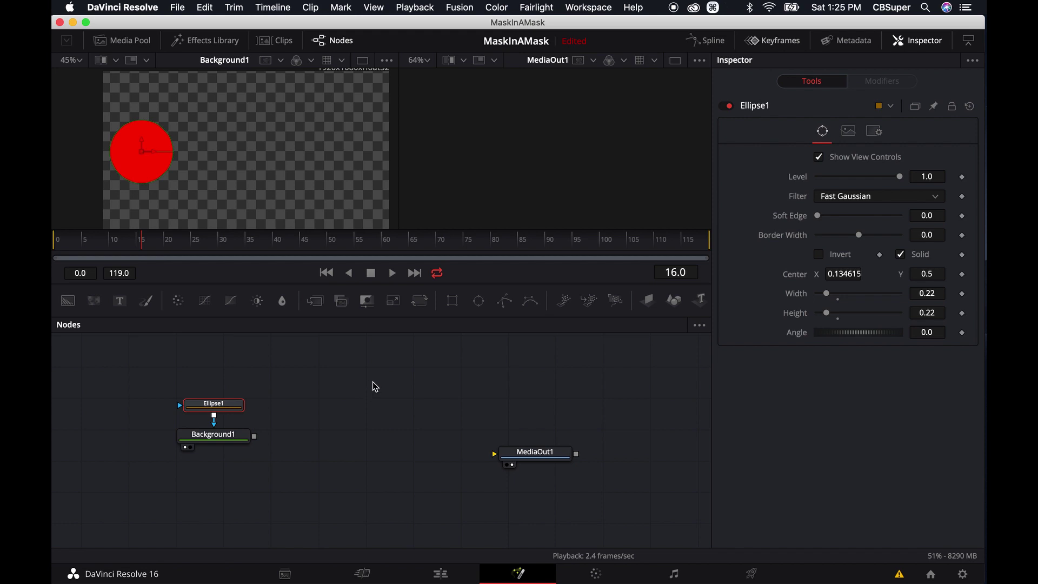
# Add a green Background2 with a wide Rectangle1 mask, merge it onto Background1, and view Merge1
pyautogui.click(369, 345)
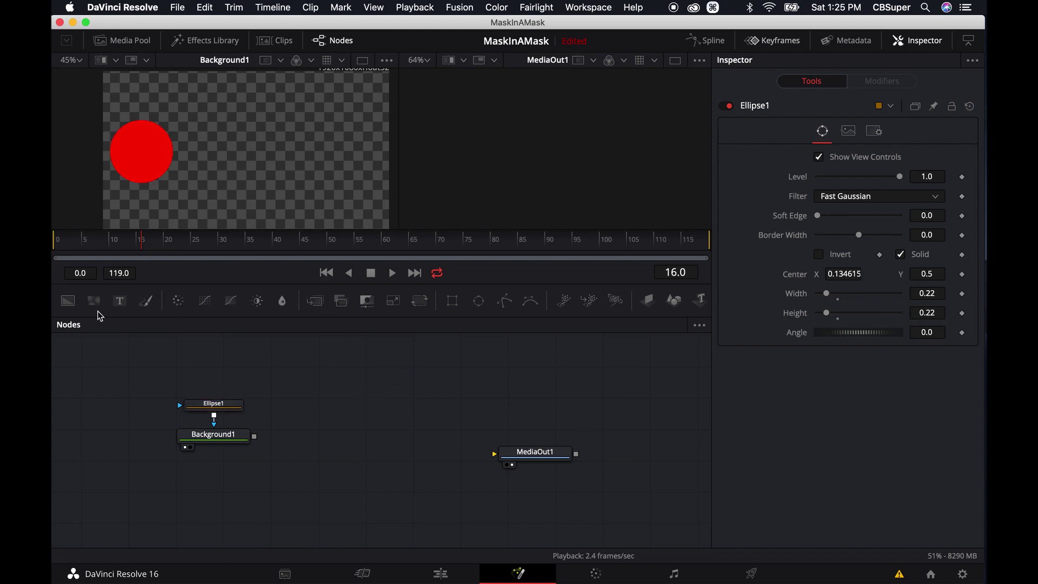
pyautogui.click(68, 301)
pyautogui.moveTo(931, 250)
pyautogui.mouseDown()
pyautogui.moveTo(930, 274)
pyautogui.moveTo(925, 246)
pyautogui.mouseUp()
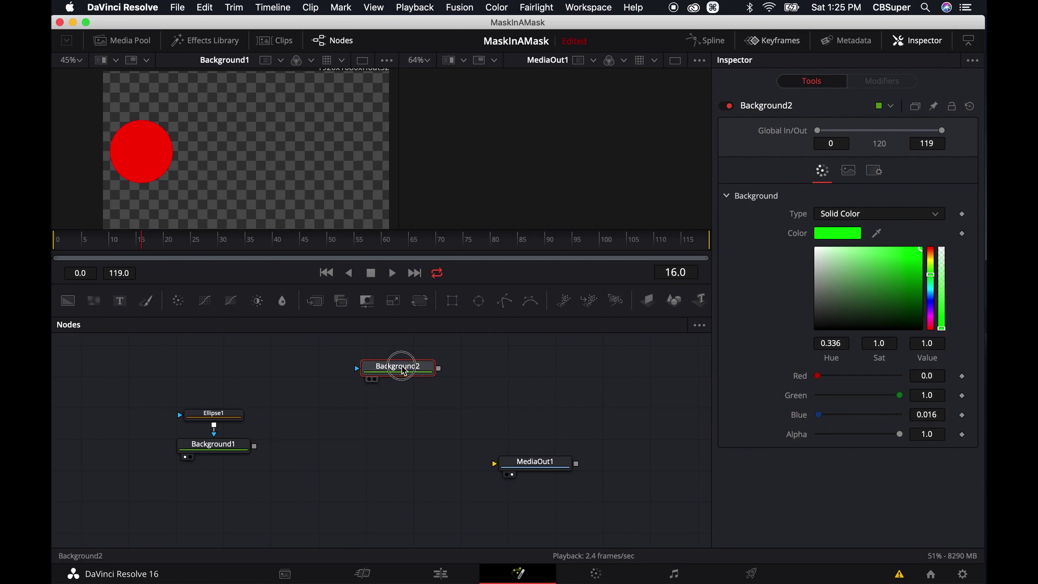
pyautogui.moveTo(399, 366); pyautogui.dragTo(388, 398)
pyautogui.click(452, 301)
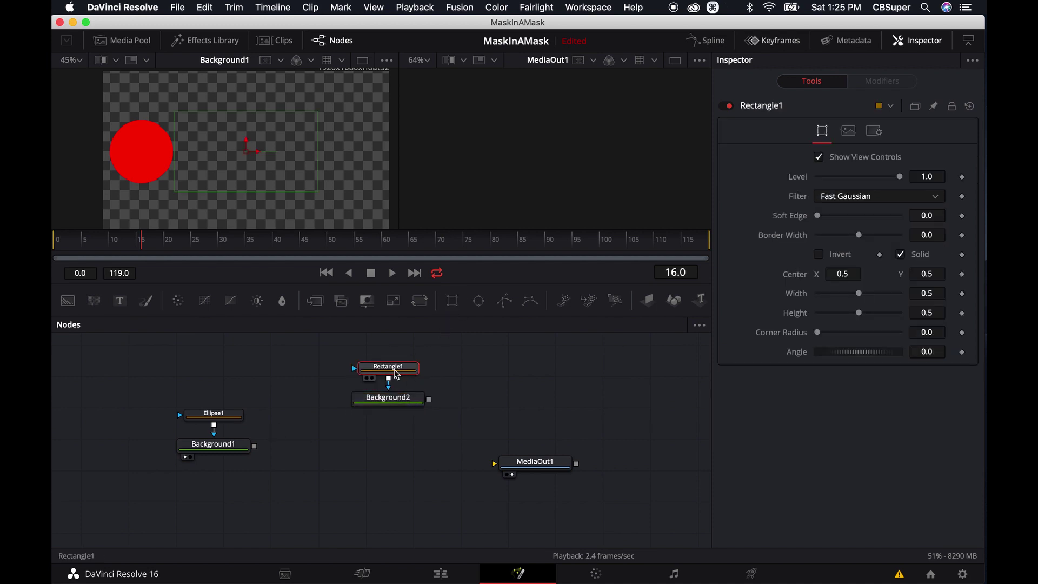
pyautogui.moveTo(317, 114); pyautogui.dragTo(317, 144)
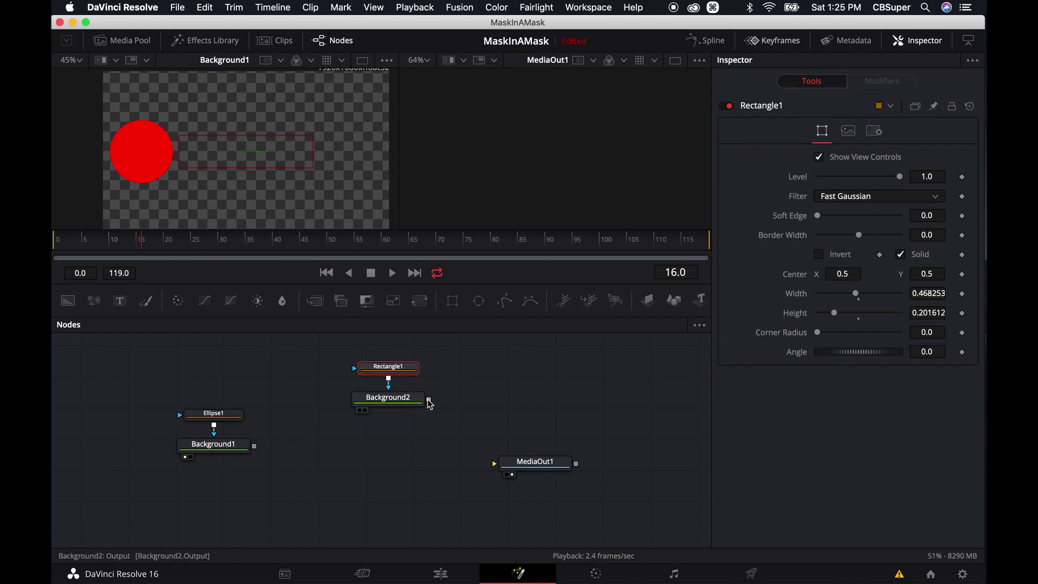
pyautogui.moveTo(429, 401); pyautogui.dragTo(255, 449)
pyautogui.moveTo(389, 447); pyautogui.dragTo(277, 176)
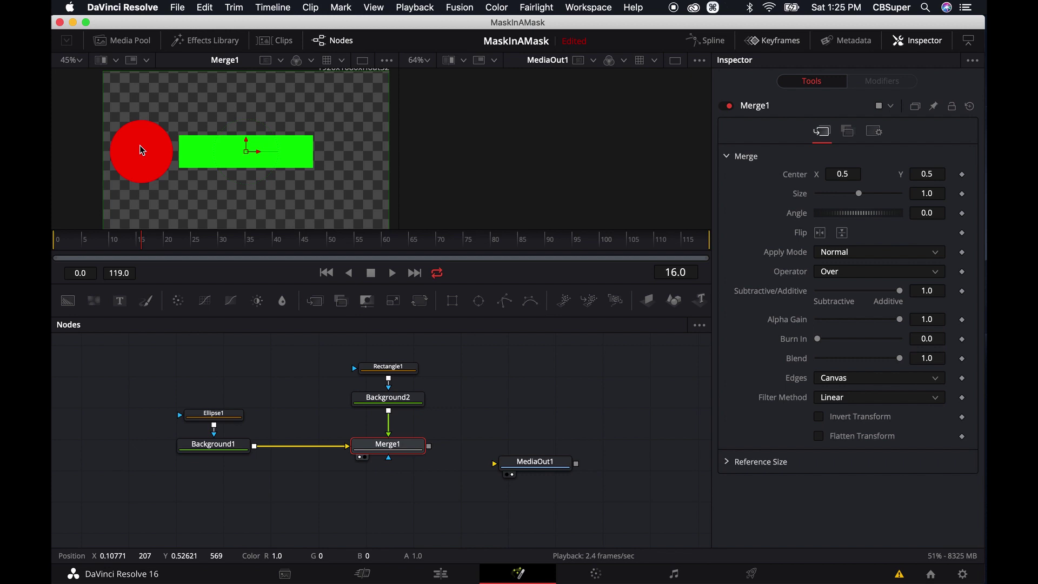
# Rewire Merge1 with Background2 as background and Background1 as foreground; set Rectangle1 centre X to 0.520408
pyautogui.click(387, 367)
pyautogui.moveTo(259, 150)
pyautogui.mouseDown()
pyautogui.moveTo(139, 144)
pyautogui.moveTo(270, 152)
pyautogui.mouseUp()
pyautogui.moveTo(347, 446); pyautogui.dragTo(295, 433)
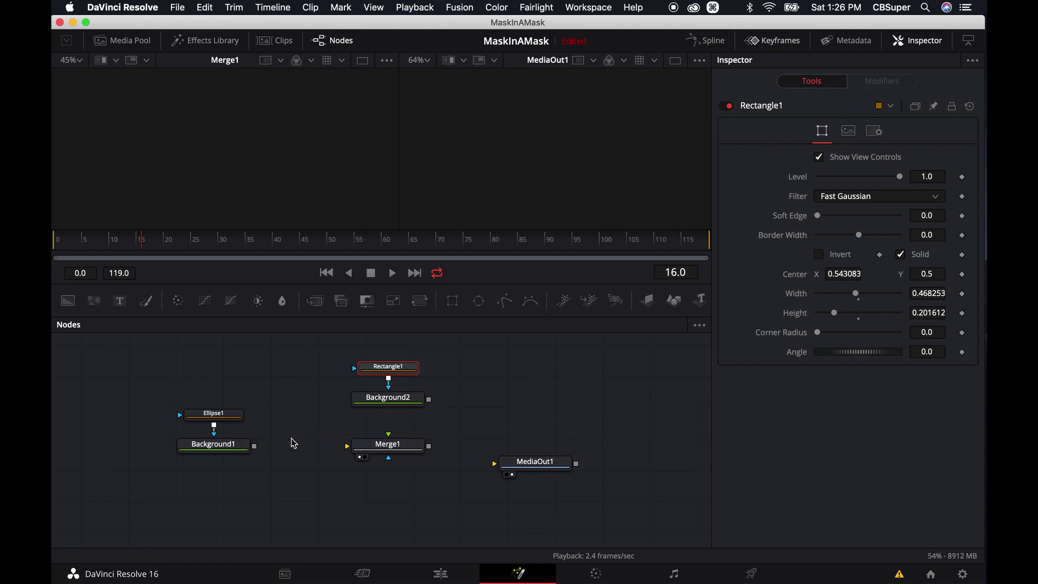
pyautogui.moveTo(431, 405); pyautogui.dragTo(381, 445)
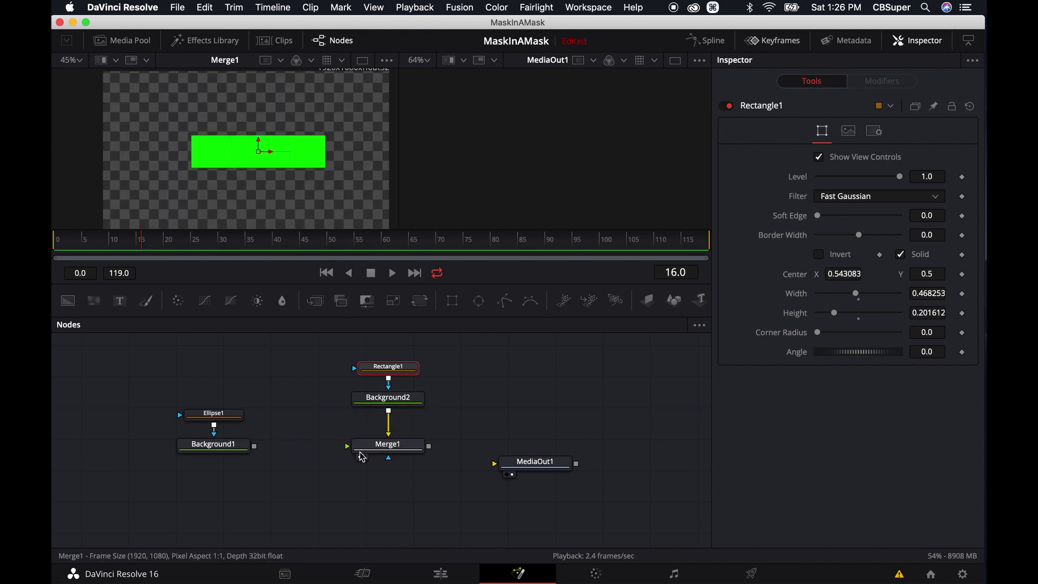
pyautogui.moveTo(256, 450); pyautogui.dragTo(379, 450)
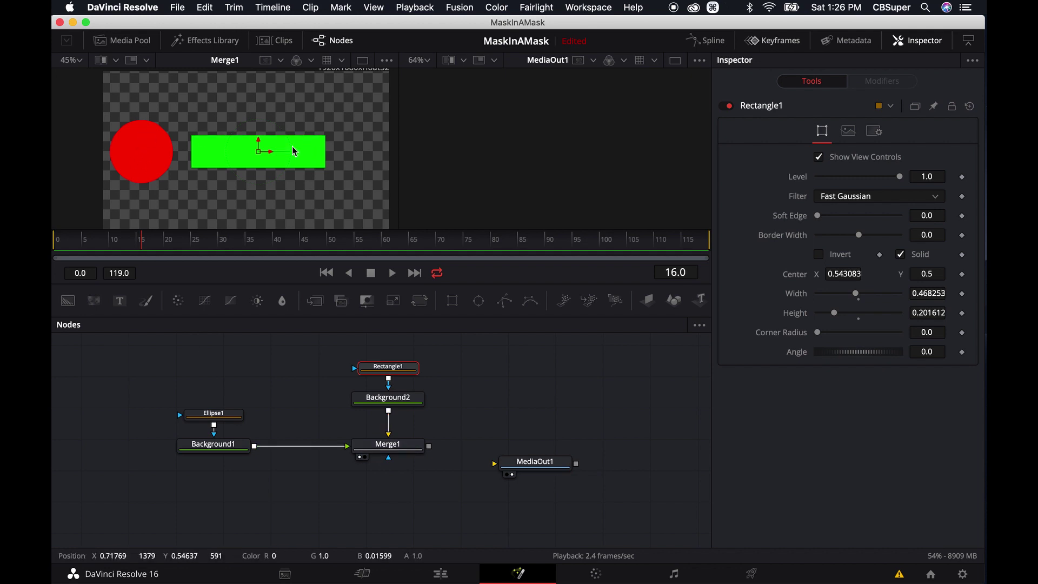
pyautogui.moveTo(258, 152)
pyautogui.mouseDown()
pyautogui.moveTo(136, 150)
pyautogui.moveTo(266, 149)
pyautogui.mouseUp()
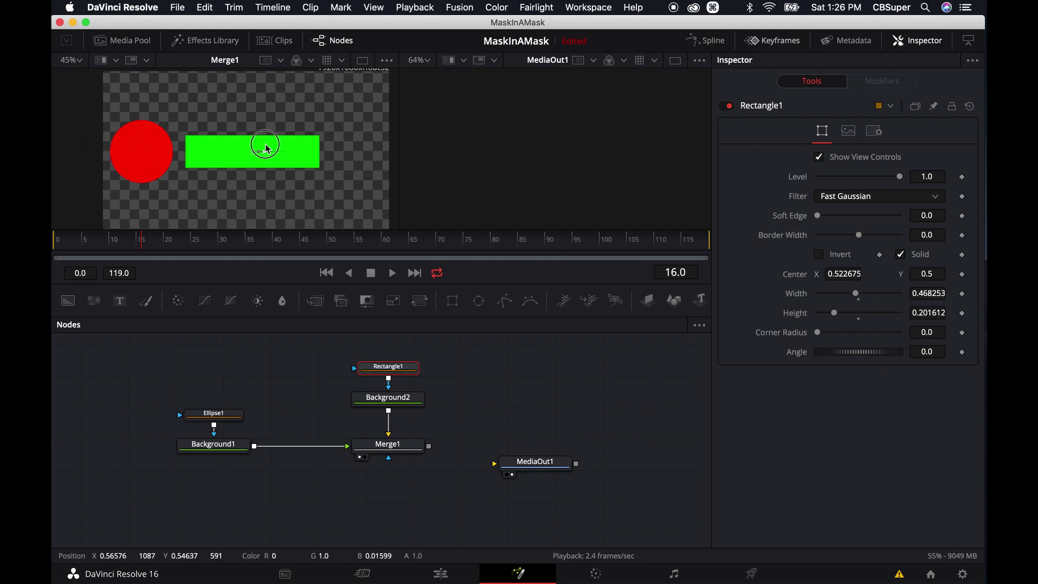
# Turn Ellipse1 into a thin ring by unchecking Solid and raising Border Width
pyautogui.click(222, 415)
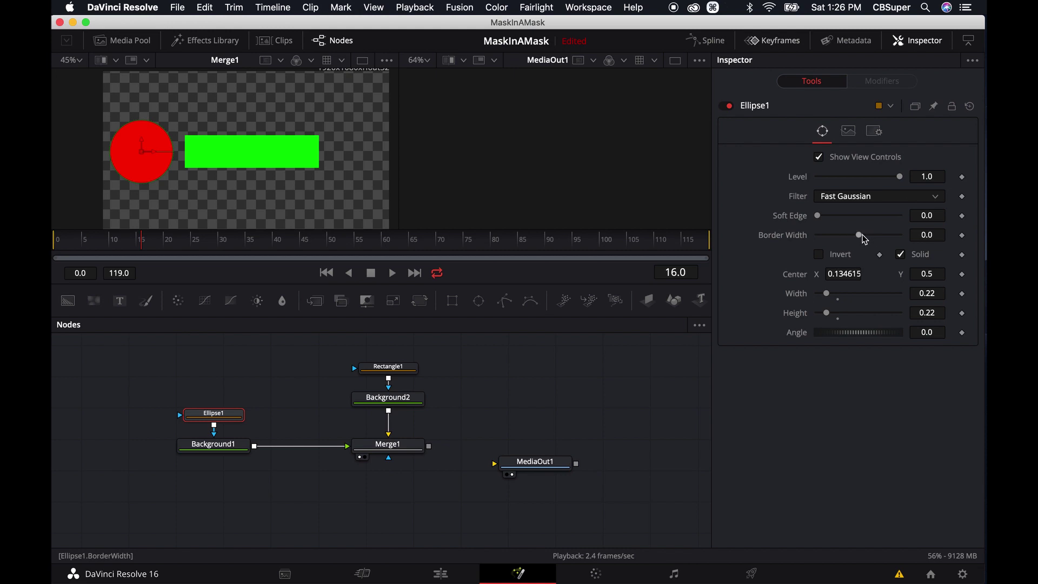
pyautogui.click(901, 254)
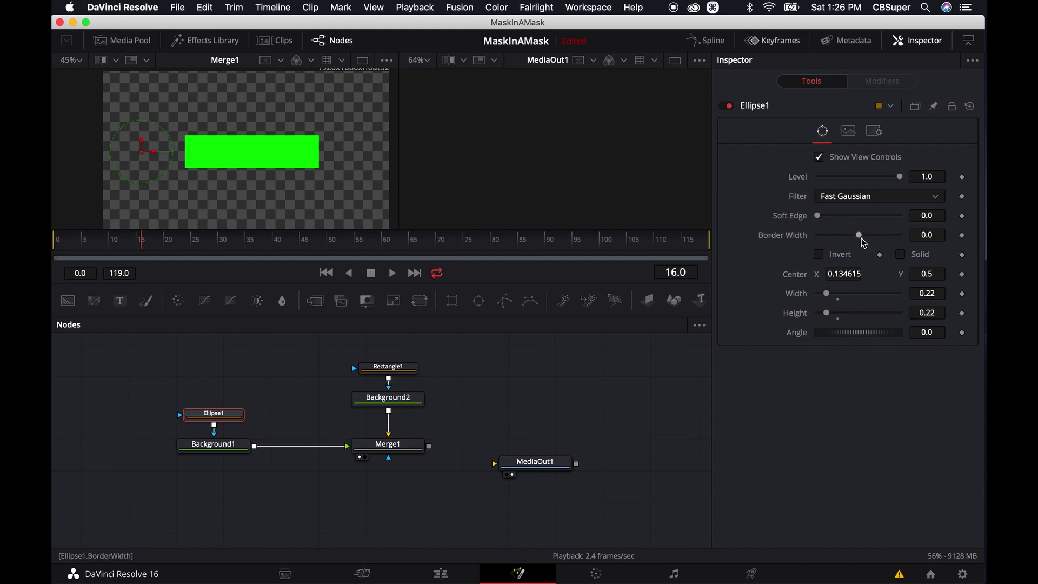
pyautogui.moveTo(859, 235); pyautogui.dragTo(864, 236)
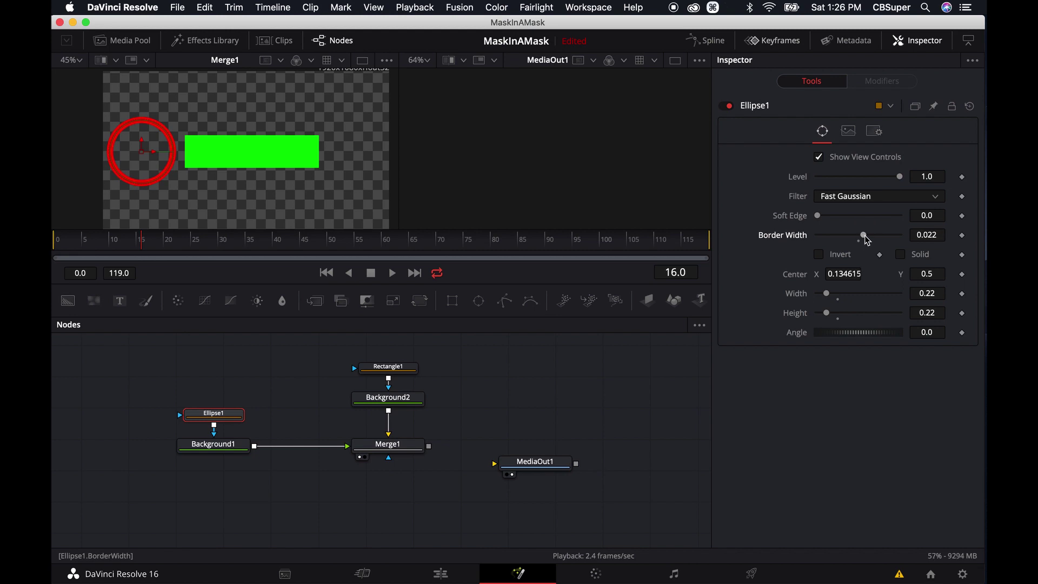
# Move Rectangle1 to centre X 0.509070, just right of the red ring
pyautogui.click(388, 367)
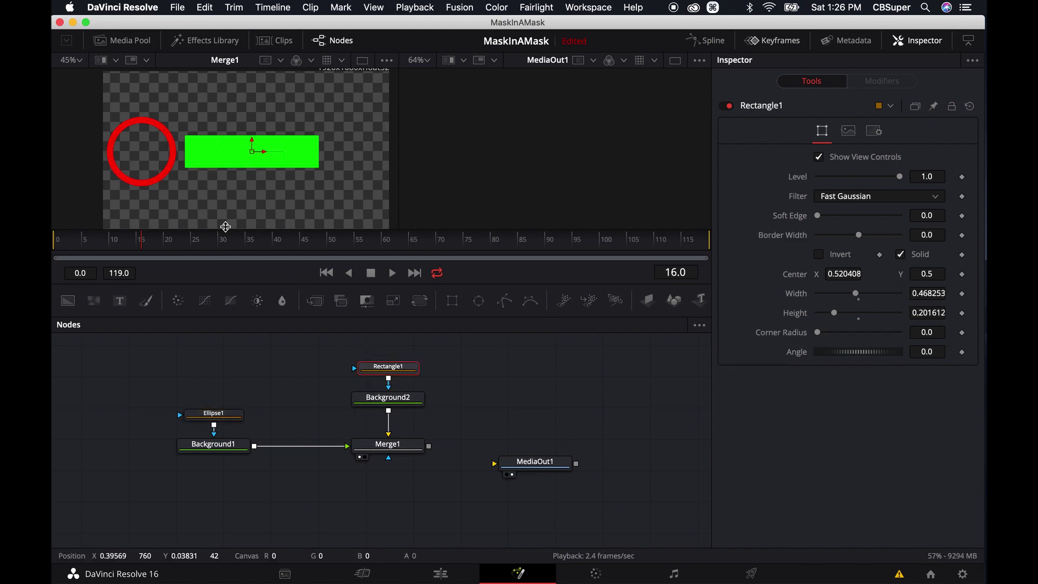
pyautogui.moveTo(265, 153)
pyautogui.mouseDown()
pyautogui.moveTo(108, 142)
pyautogui.moveTo(260, 143)
pyautogui.mouseUp()
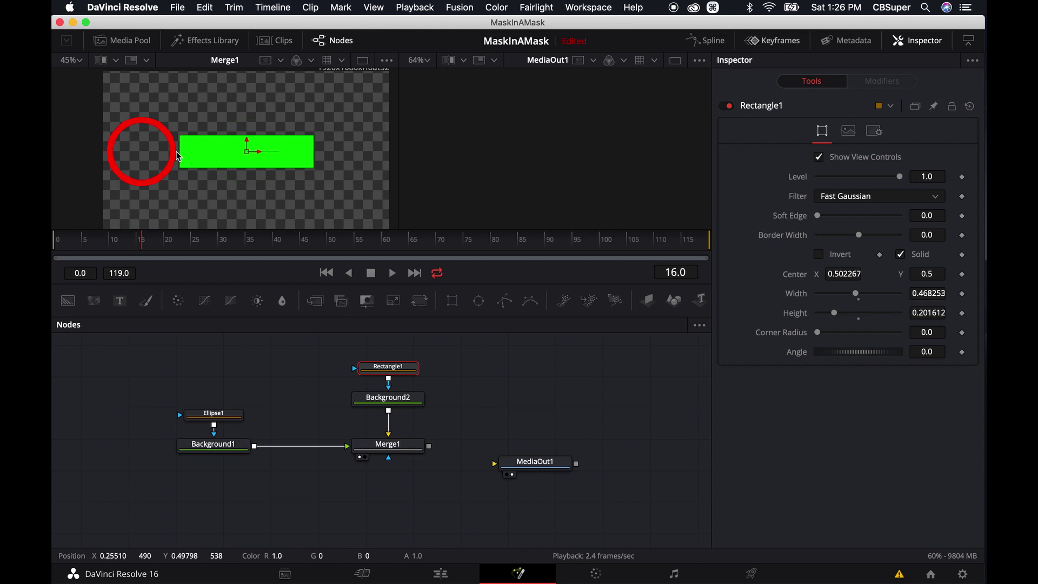
pyautogui.moveTo(254, 155)
pyautogui.mouseDown()
pyautogui.moveTo(127, 144)
pyautogui.moveTo(306, 144)
pyautogui.moveTo(263, 145)
pyautogui.mouseUp()
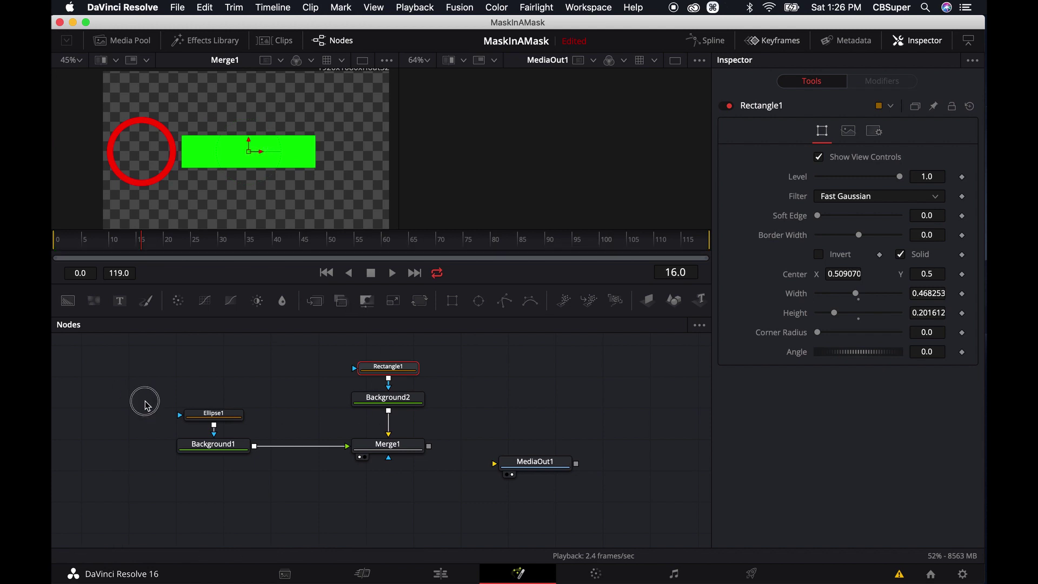
# Move the circle nodes down-left and rename Ellipse1 to Logo and Background1 to LogoBG
pyautogui.moveTo(145, 405); pyautogui.dragTo(314, 497)
pyautogui.moveTo(221, 447); pyautogui.dragTo(156, 502)
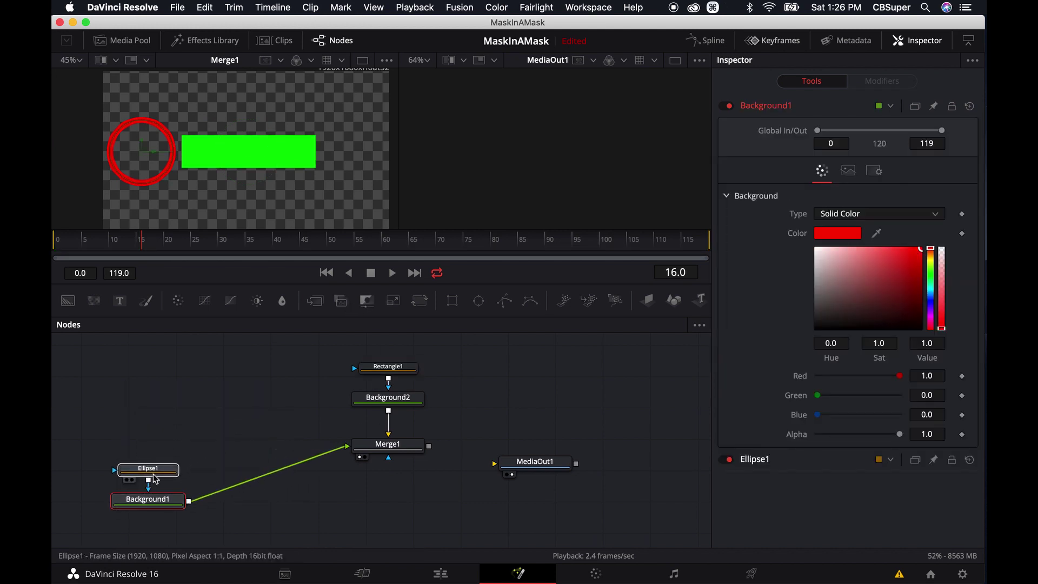
pyautogui.click(195, 520)
pyautogui.press('F2')
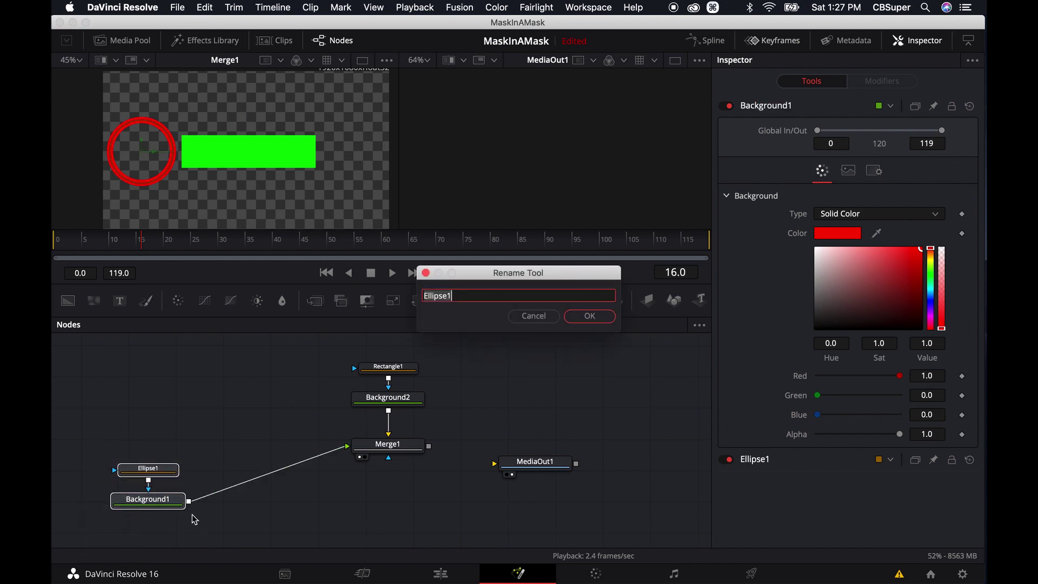
pyautogui.write('Logo')
pyautogui.press('Return')
pyautogui.press('F2')
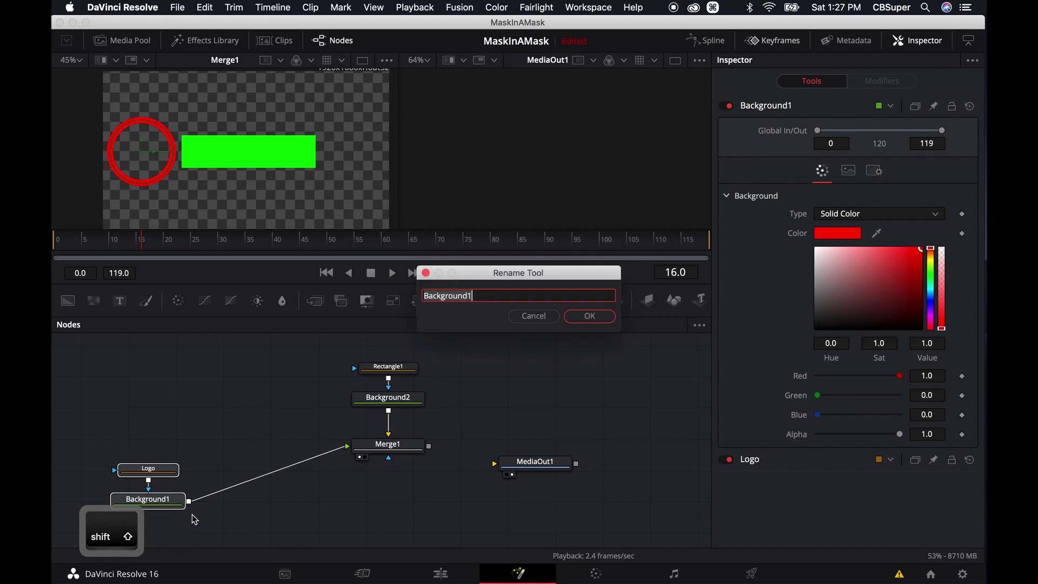
pyautogui.write('LogoBG')
pyautogui.press('Return')
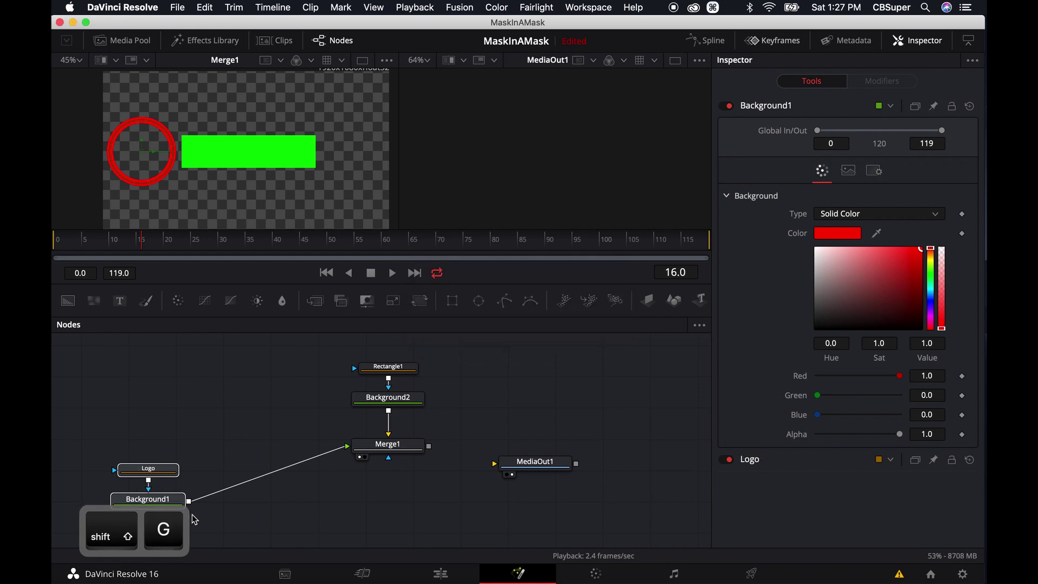
# Rename Rectangle1 to Banner and Background2 to BannerBG
pyautogui.moveTo(315, 344); pyautogui.dragTo(482, 427)
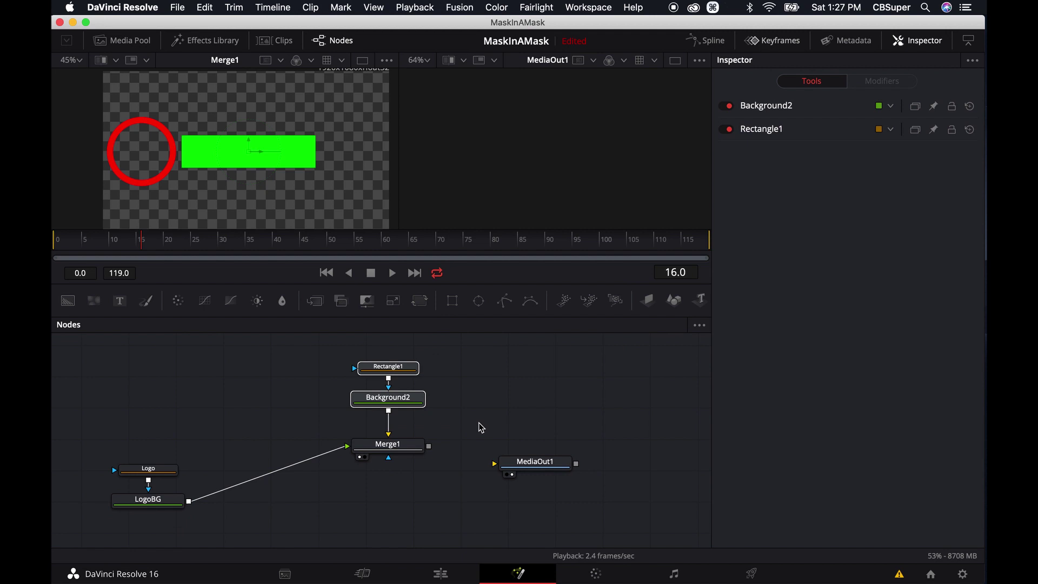
pyautogui.press('F2')
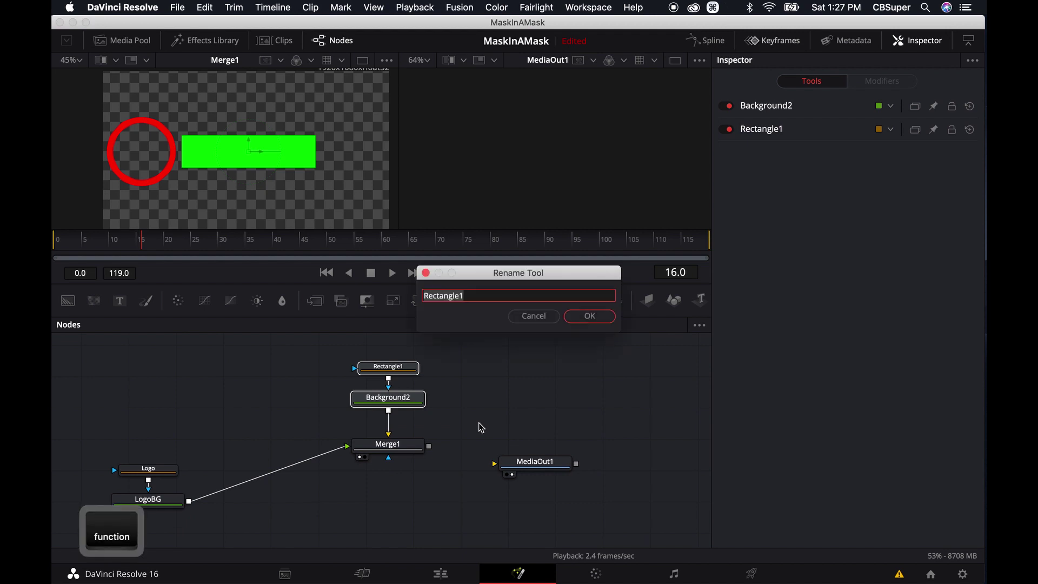
pyautogui.write('Banner')
pyautogui.press('Return')
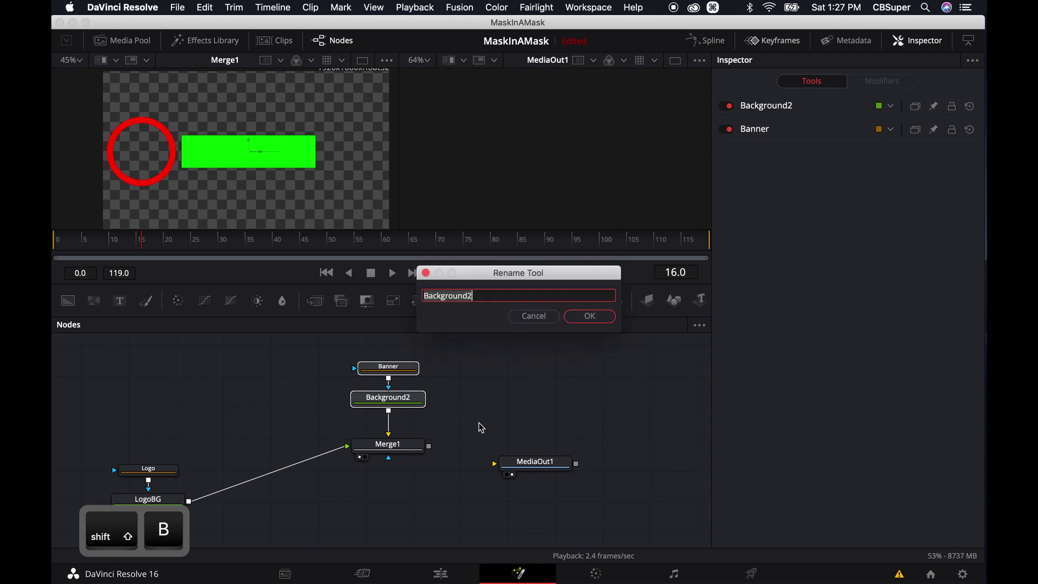
pyautogui.write('BannerBG')
pyautogui.press('Return')
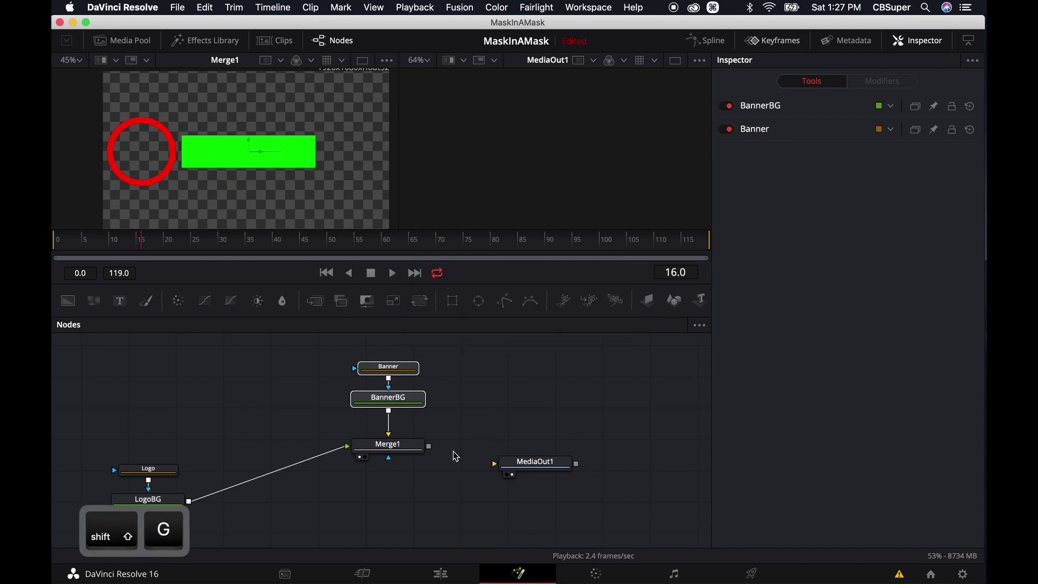
# Detach BannerBG from Merge1, rearrange the nodes, and connect Merge1 to MediaOut1
pyautogui.moveTo(402, 450); pyautogui.dragTo(429, 468)
pyautogui.moveTo(298, 350); pyautogui.dragTo(495, 450)
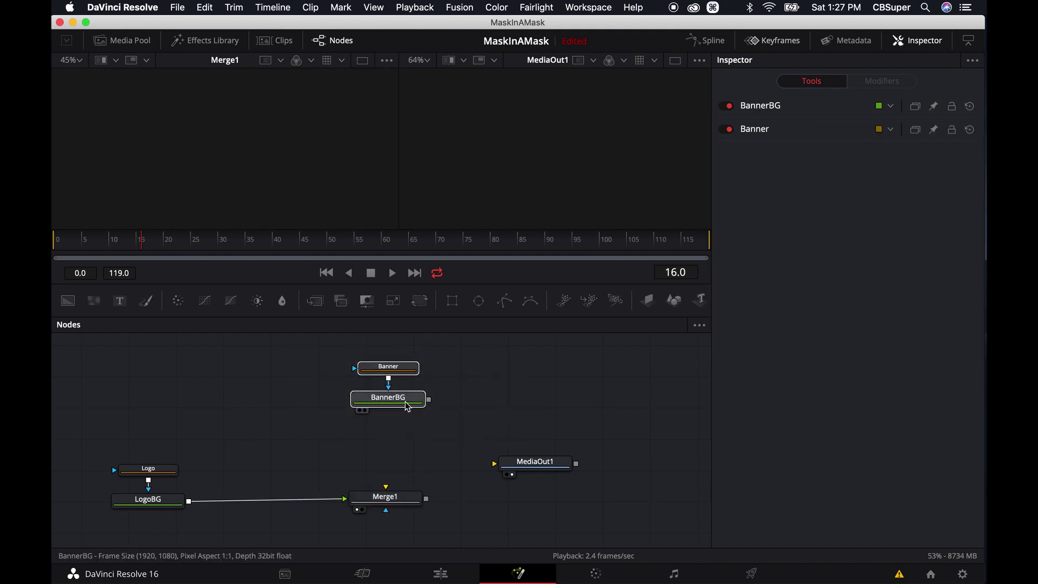
pyautogui.moveTo(407, 403); pyautogui.dragTo(502, 396)
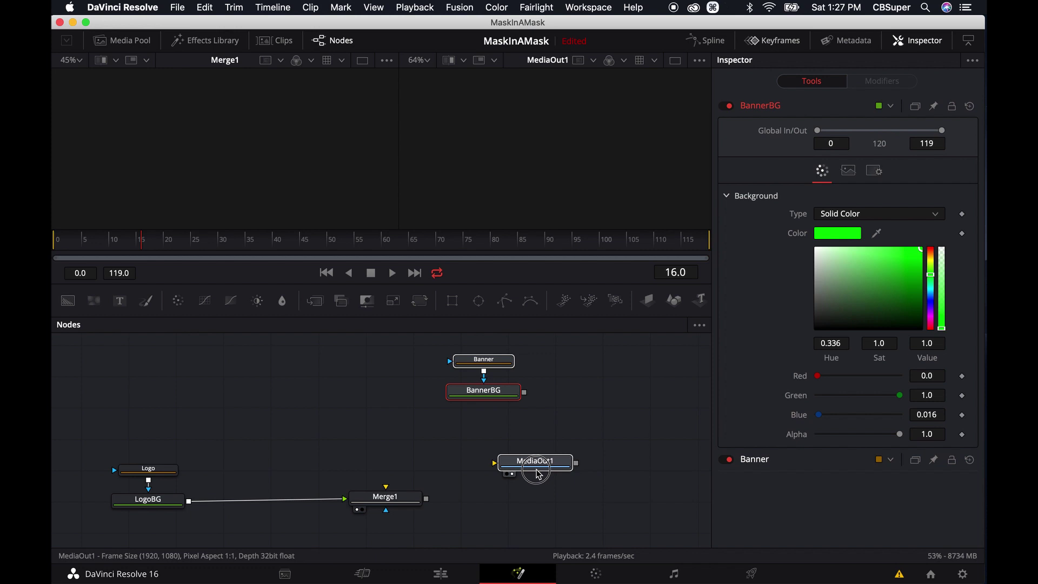
pyautogui.moveTo(537, 474); pyautogui.dragTo(640, 501)
pyautogui.moveTo(426, 499); pyautogui.dragTo(661, 509)
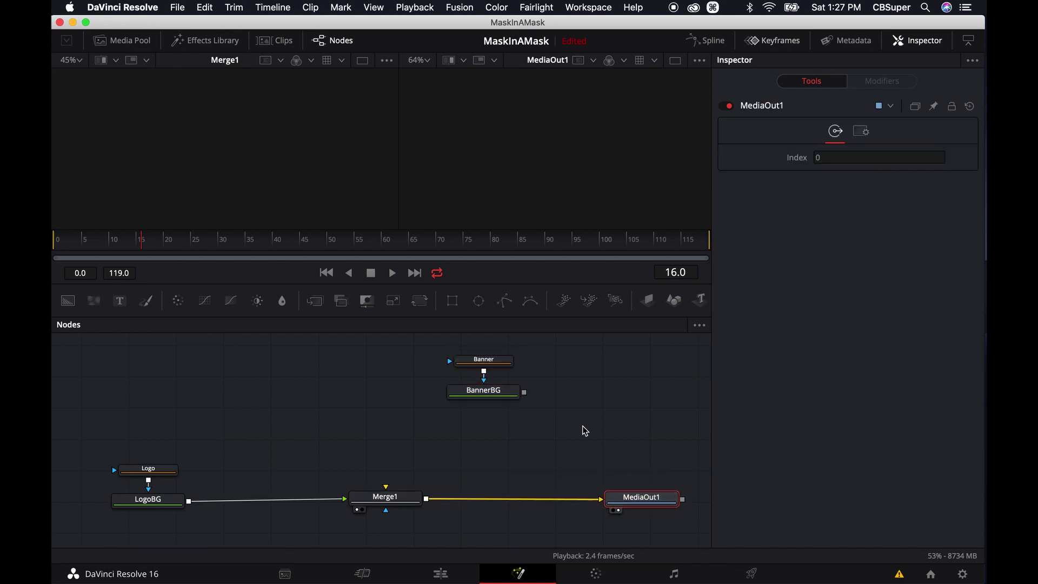
# Show LogoBG's red ring in the left viewer and BannerBG's green banner in the right viewer
pyautogui.moveTo(583, 447); pyautogui.dragTo(406, 353)
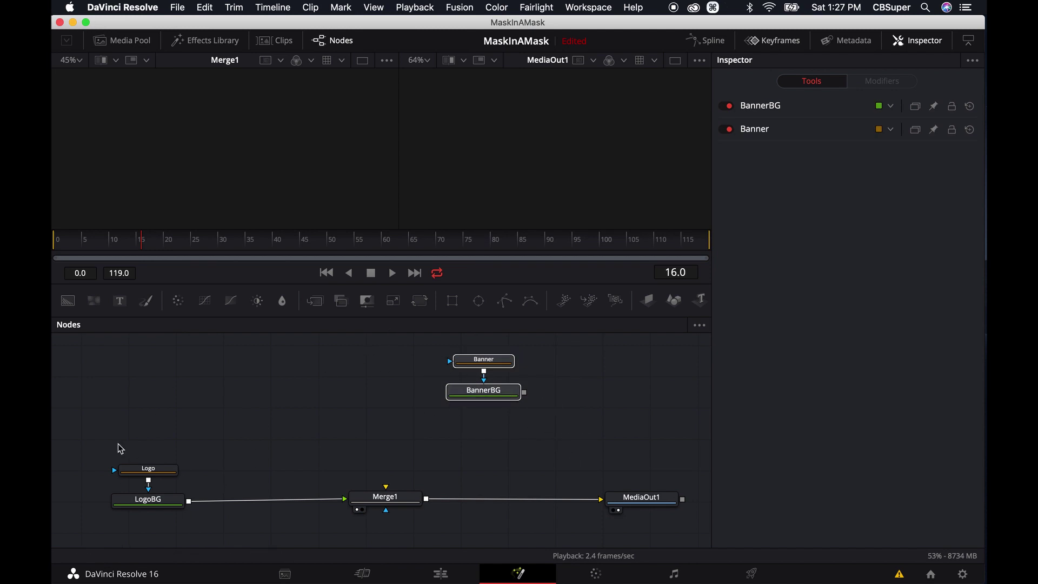
pyautogui.moveTo(98, 456); pyautogui.dragTo(214, 538)
pyautogui.moveTo(182, 487); pyautogui.dragTo(174, 352)
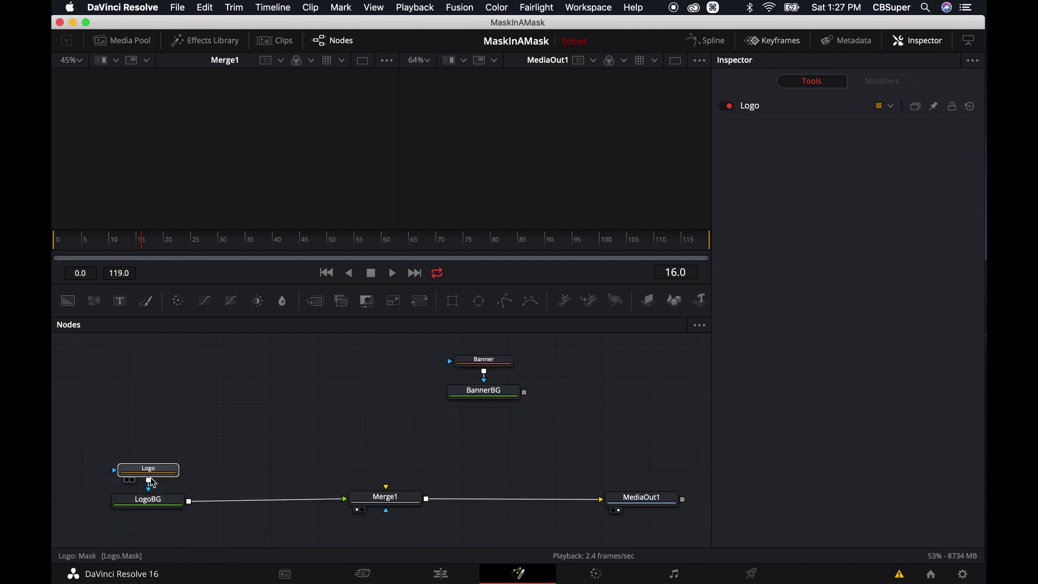
pyautogui.moveTo(102, 456); pyautogui.dragTo(200, 545)
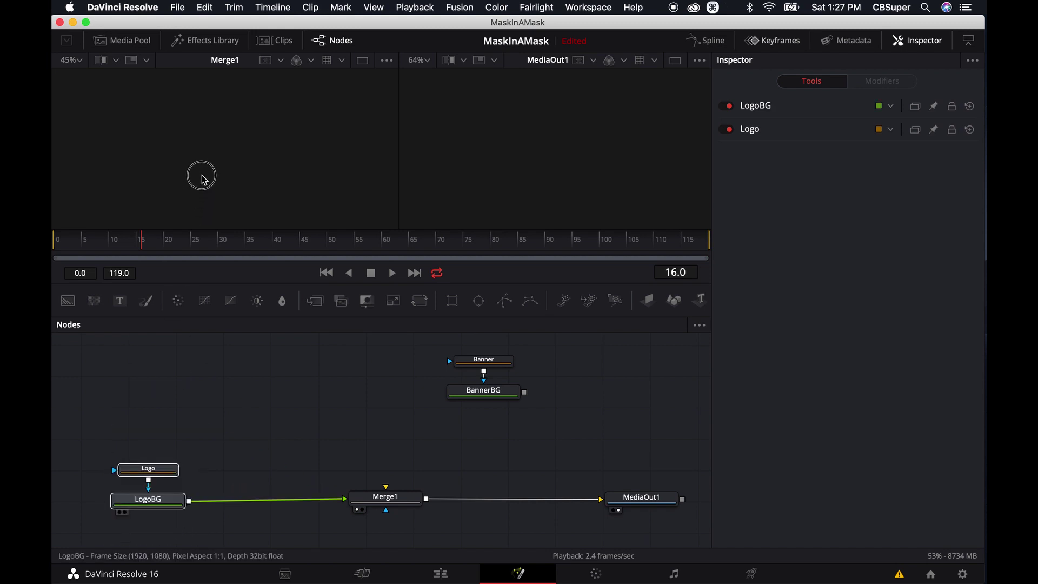
pyautogui.moveTo(204, 179); pyautogui.dragTo(206, 164)
pyautogui.moveTo(578, 427); pyautogui.dragTo(414, 351)
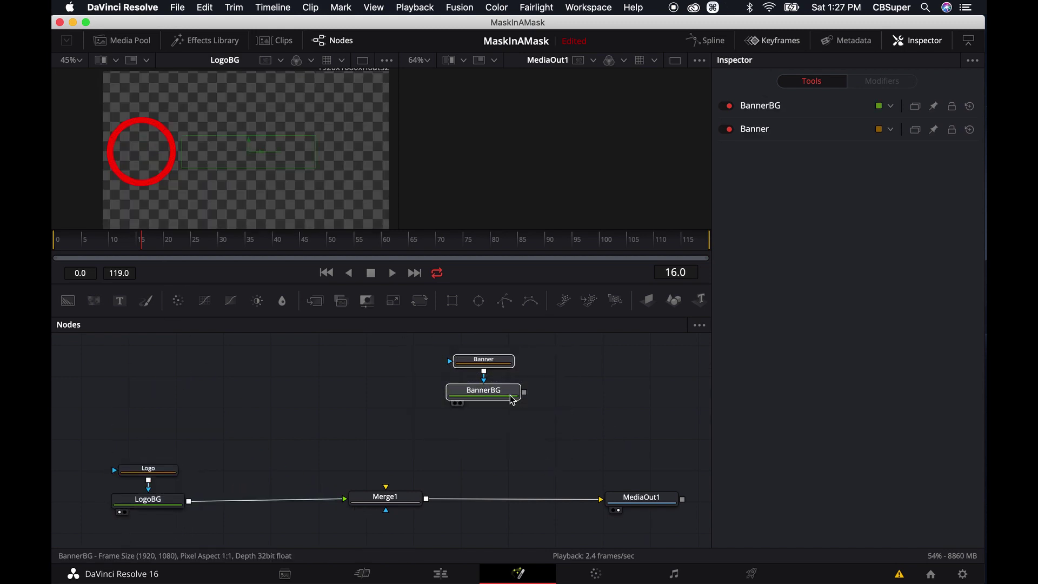
pyautogui.moveTo(512, 401); pyautogui.dragTo(626, 161)
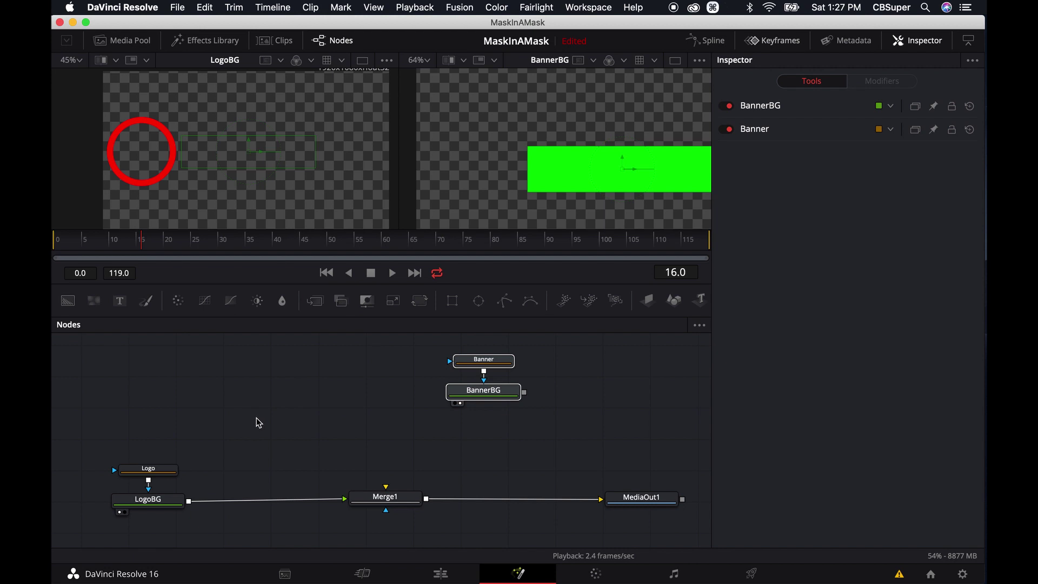
# Add a BSpline1 mask and place points along the ring's top, right side and bottom
pyautogui.click(229, 364)
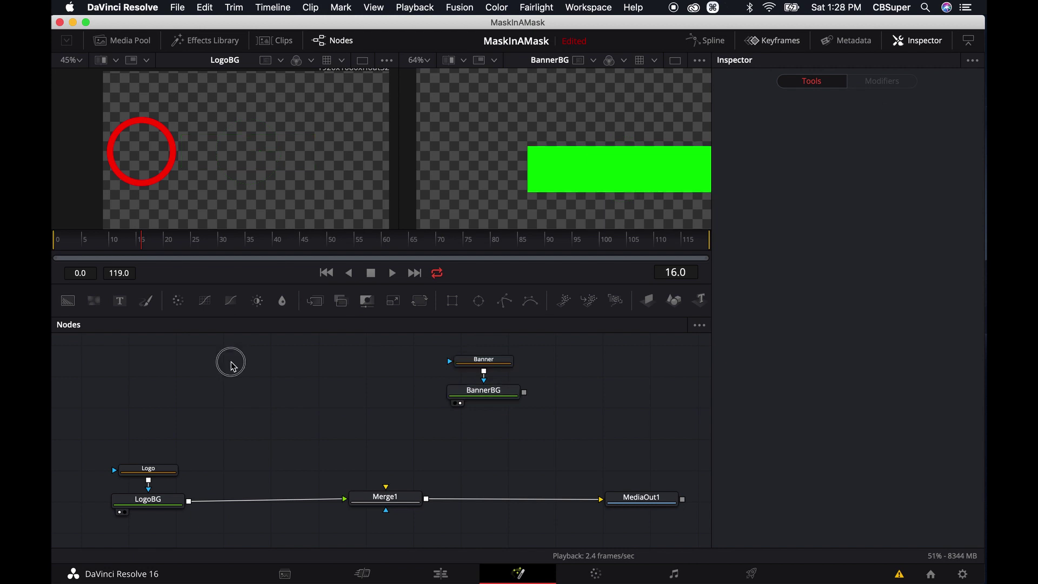
pyautogui.click(530, 300)
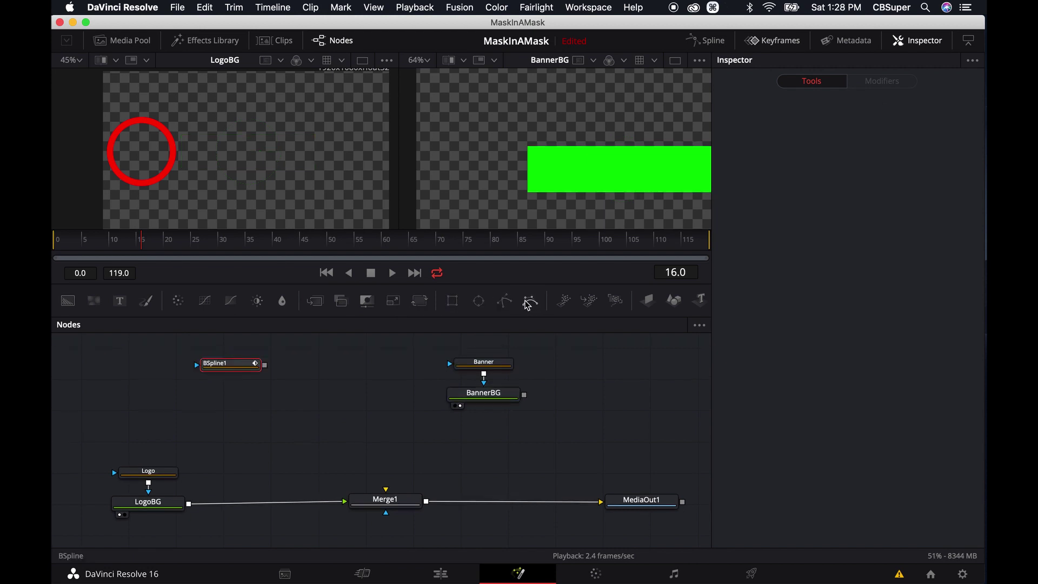
pyautogui.scroll(4, 237, 158)
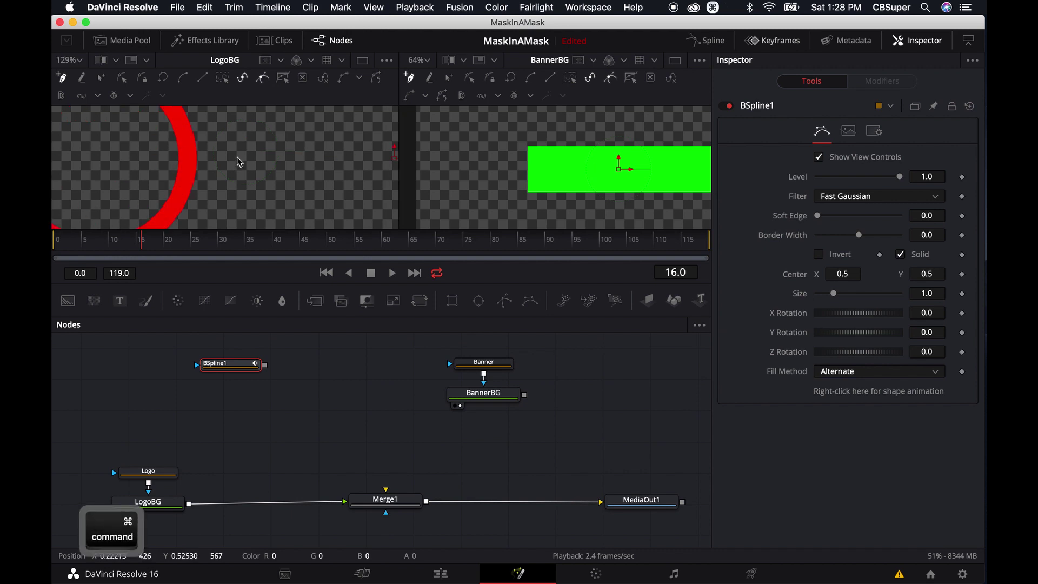
pyautogui.scroll(-3, 222, 162)
pyautogui.hscroll(-2, 250, 164)
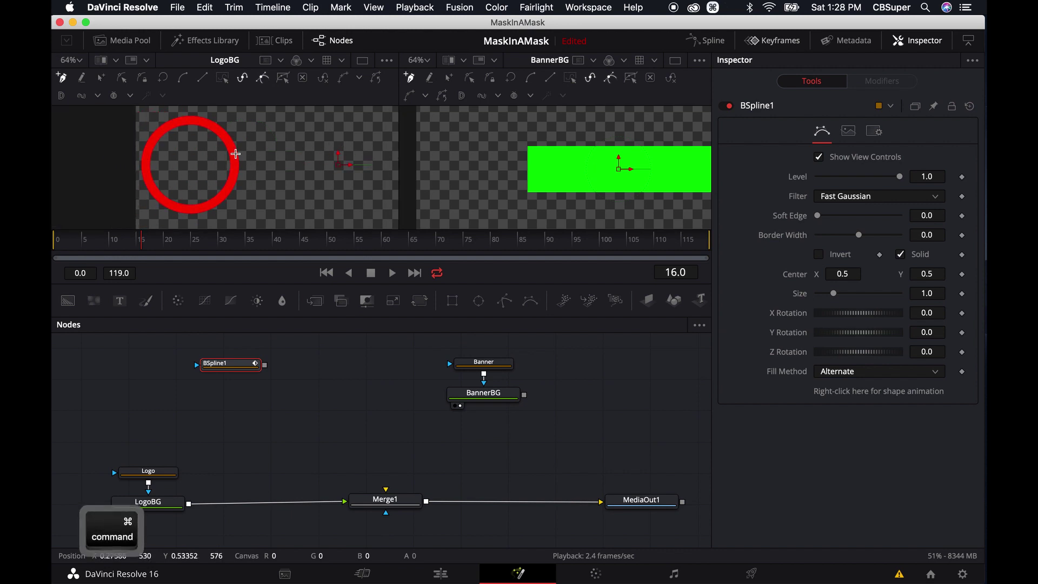
pyautogui.click(187, 115)
pyautogui.click(216, 120)
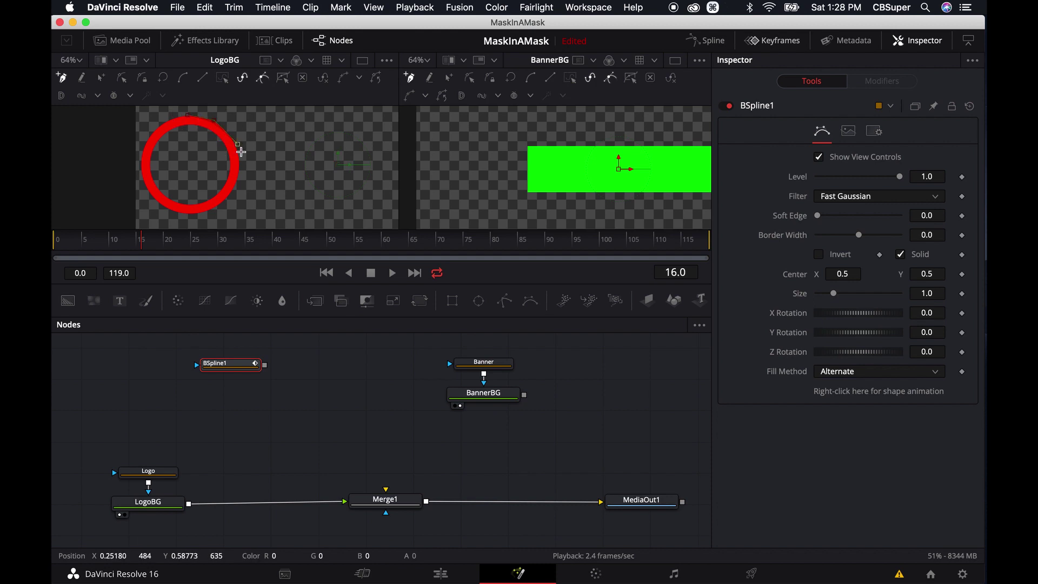
pyautogui.click(240, 174)
pyautogui.click(226, 201)
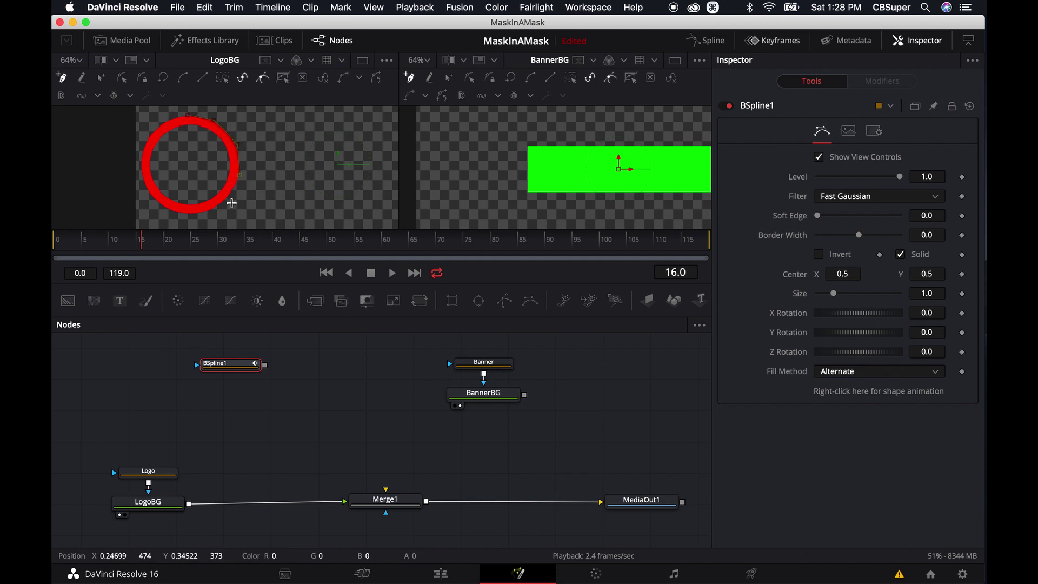
pyautogui.click(192, 217)
# Add points left of the ring to close the spline, then adjust its lower-left corner
pyautogui.scroll(-3, 250, 155)
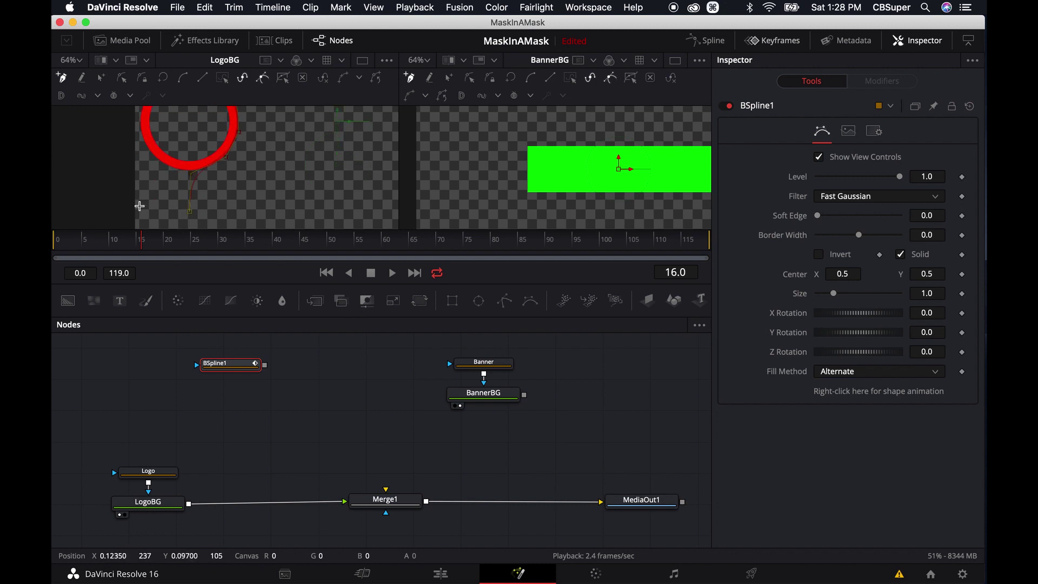
pyautogui.keyDown('super'); pyautogui.scroll(-5, 116, 189); pyautogui.keyUp('super')
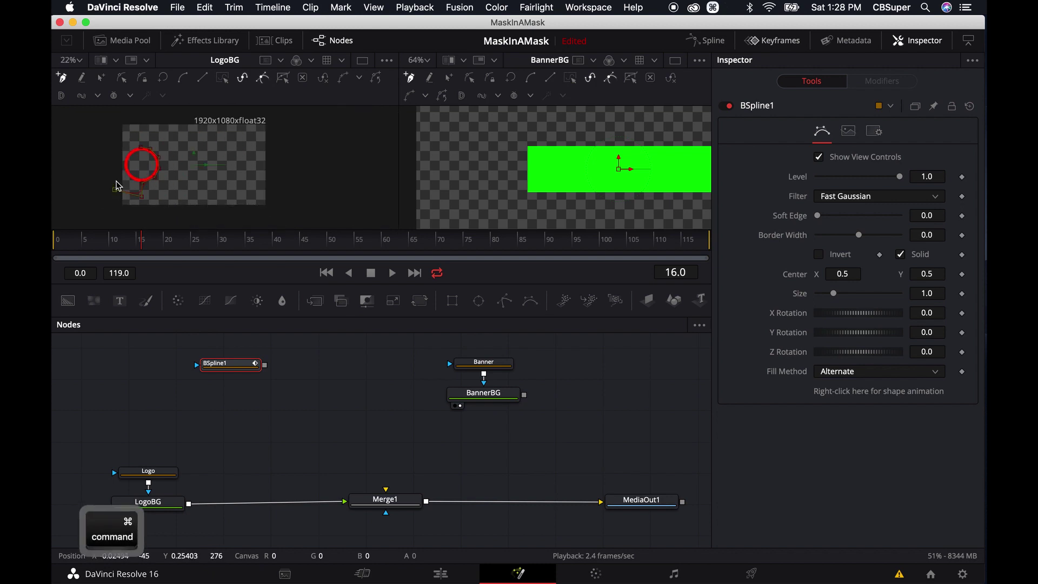
pyautogui.click(110, 135)
pyautogui.click(141, 128)
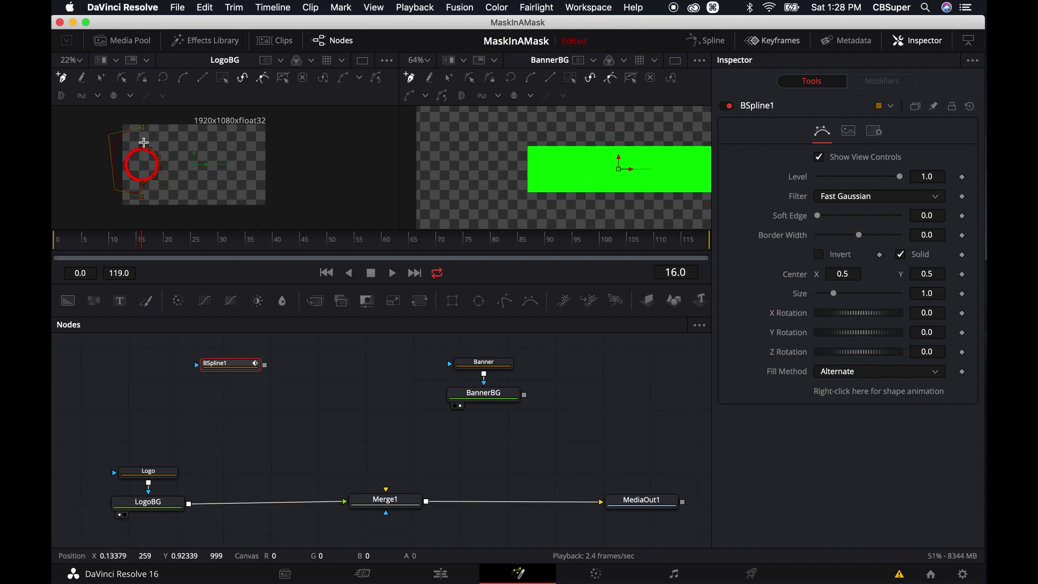
pyautogui.click(142, 147)
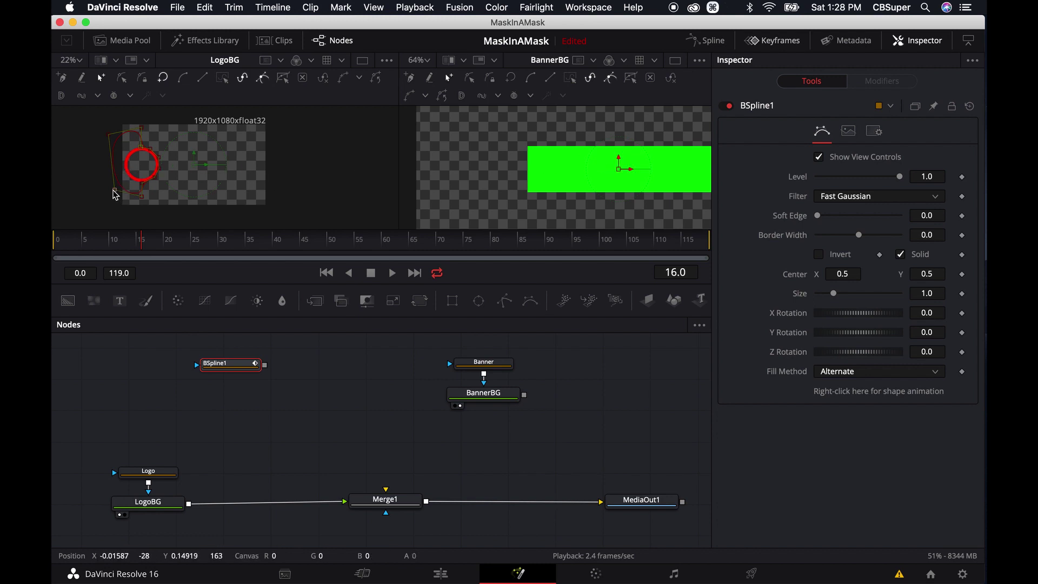
pyautogui.moveTo(114, 191); pyautogui.dragTo(109, 193)
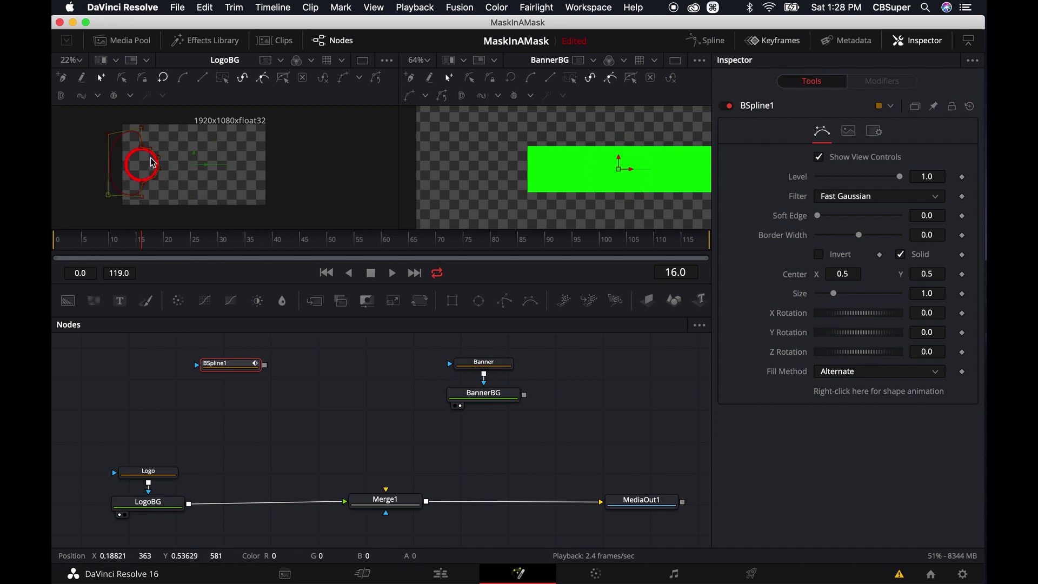
# Reshape the B-spline points and tangents so the mask curves along the red ring's outer edge
pyautogui.keyDown('super'); pyautogui.scroll(8, 153, 164); pyautogui.keyUp('super')
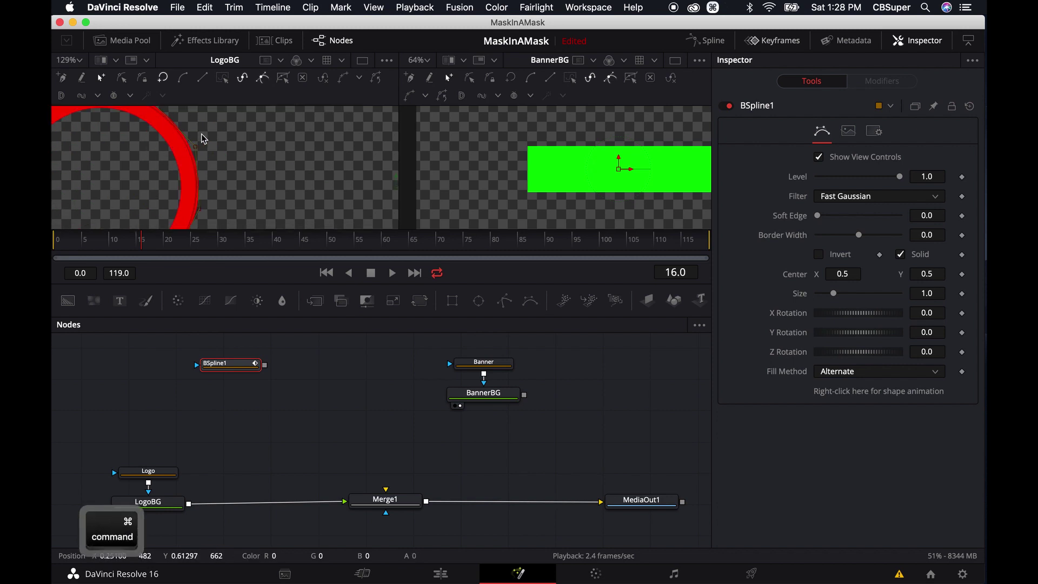
pyautogui.scroll(3, 201, 139)
pyautogui.click(176, 130)
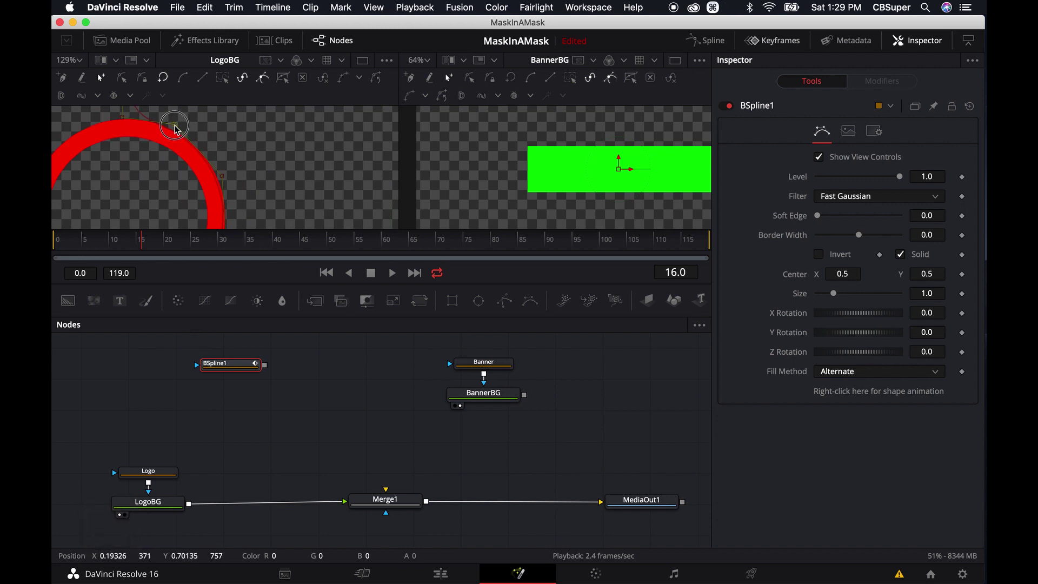
pyautogui.click(224, 177)
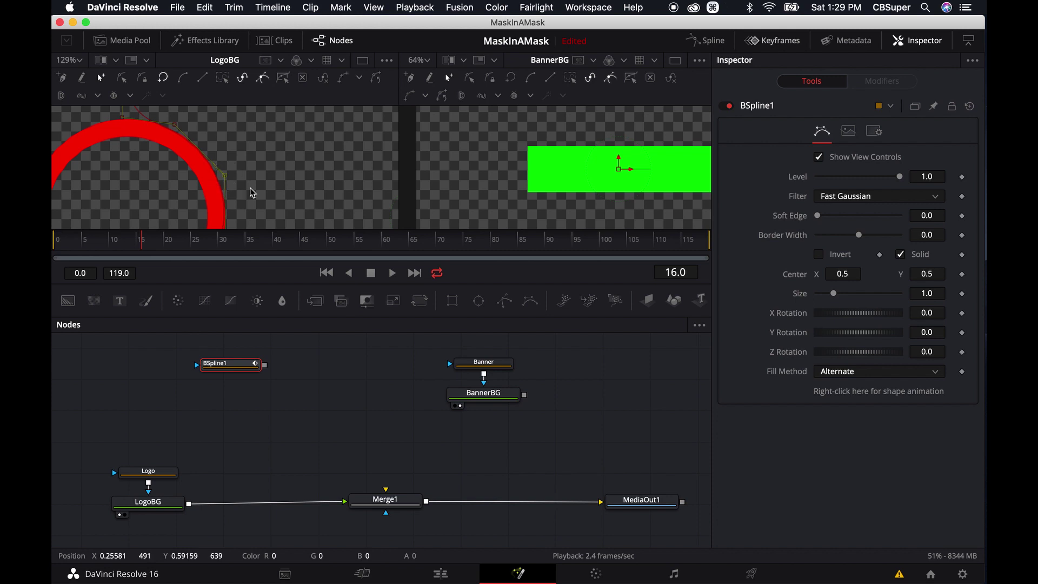
pyautogui.scroll(-5, 282, 194)
pyautogui.moveTo(244, 149); pyautogui.dragTo(245, 153)
pyautogui.moveTo(217, 201); pyautogui.dragTo(317, 156)
pyautogui.moveTo(185, 177); pyautogui.dragTo(190, 176)
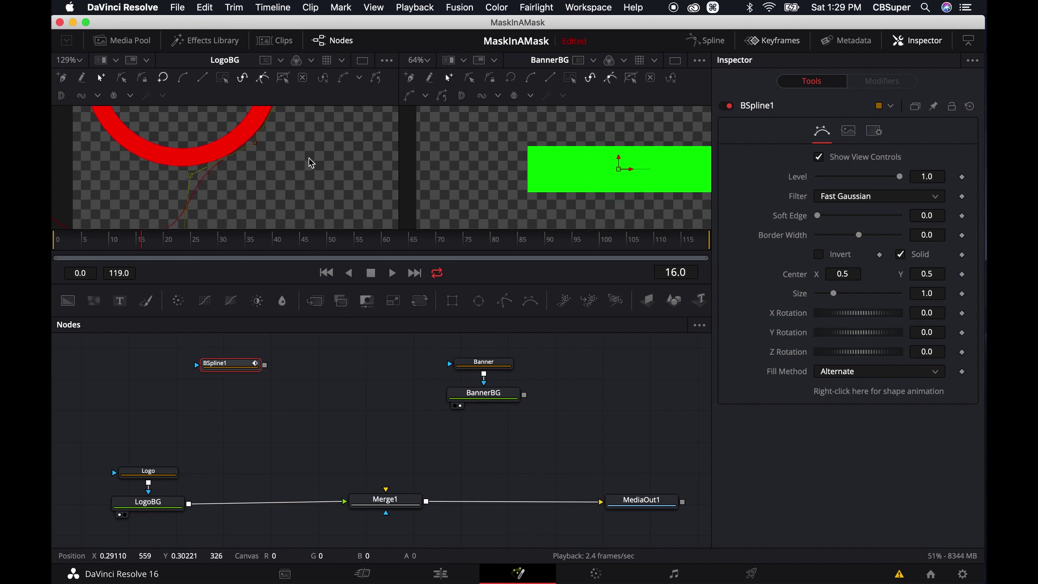
# Move the BSpline1 node further left in the node graph
pyautogui.scroll(-6, 306, 162)
pyautogui.hscroll(5, 307, 118)
pyautogui.scroll(2, 306, 118)
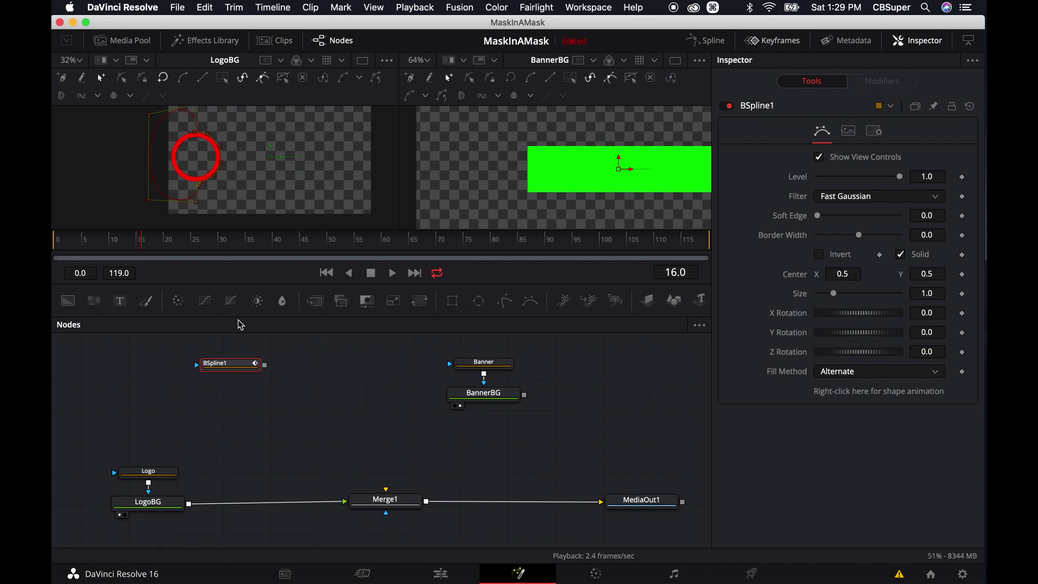
pyautogui.moveTo(224, 367); pyautogui.dragTo(156, 366)
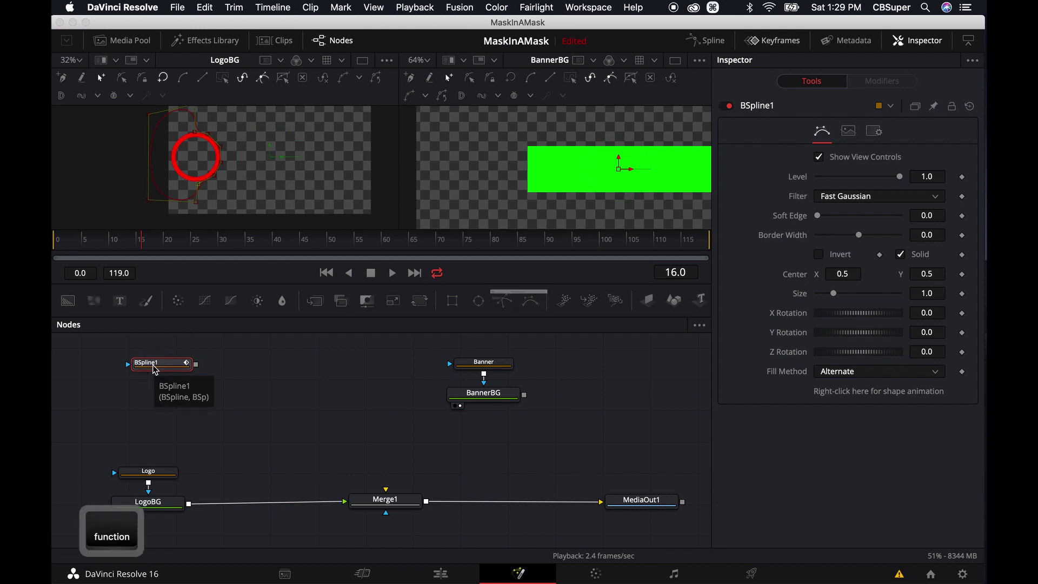
# Rename BSpline1 to 'SubtractMask' and turn on its Invert option
pyautogui.press('F2')
pyautogui.write('Subtr')
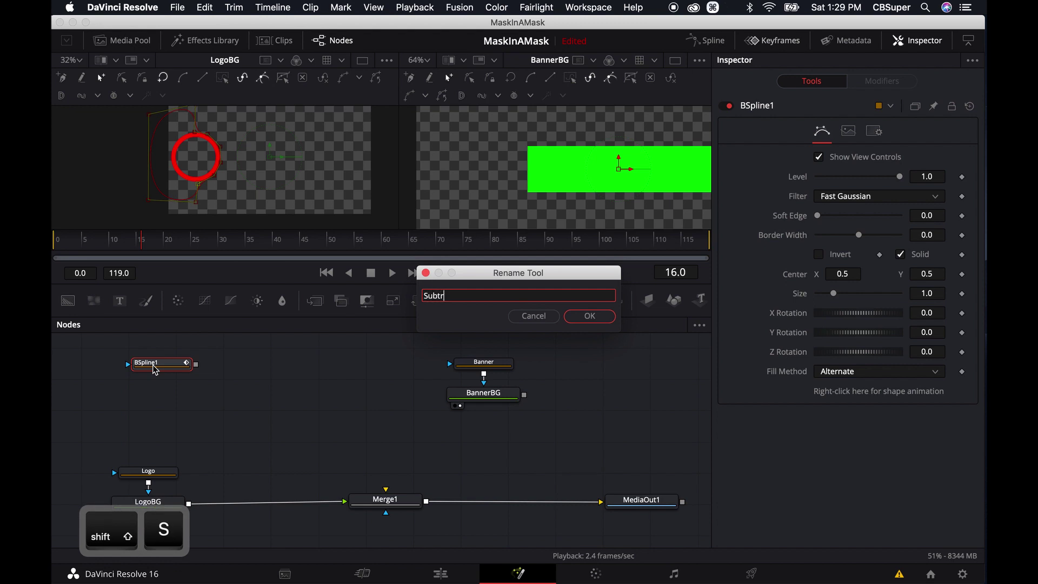
pyautogui.write('actMask')
pyautogui.press('Return')
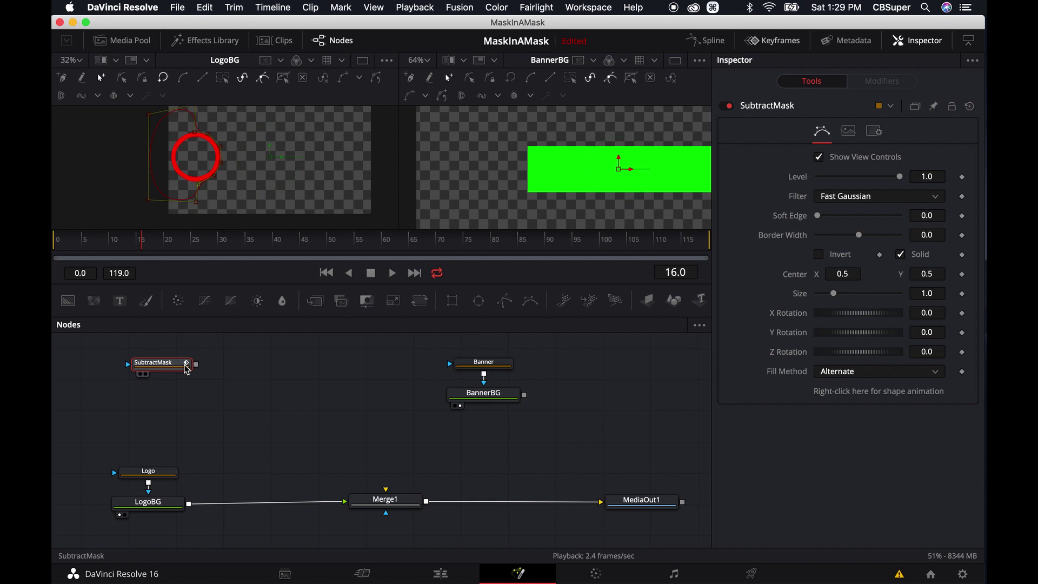
pyautogui.click(819, 254)
# Add a MatteControl1 node beside the mask, detaching the mask from its effect-mask input
pyautogui.click(366, 300)
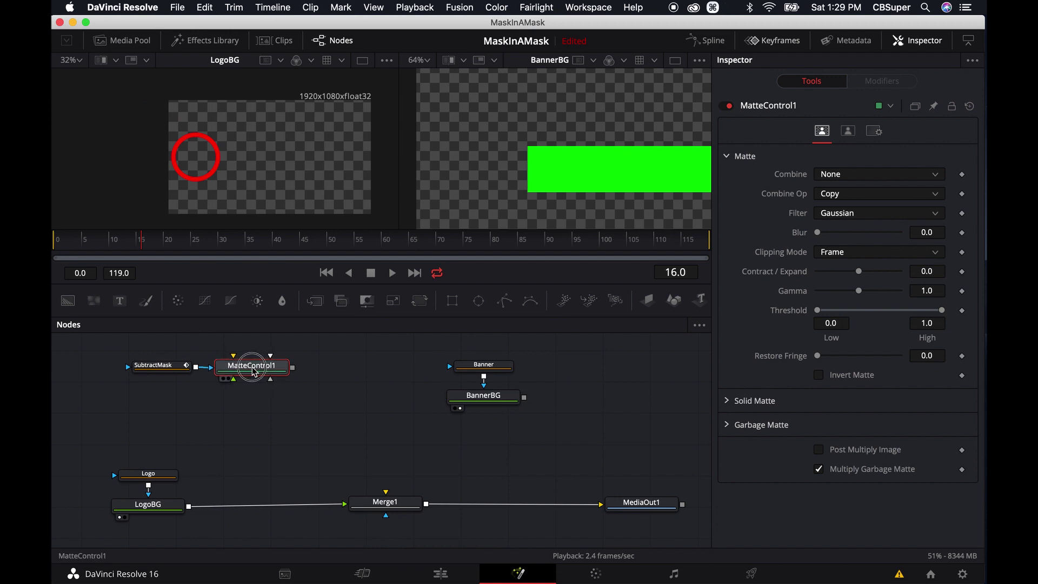
pyautogui.moveTo(273, 364); pyautogui.dragTo(322, 387)
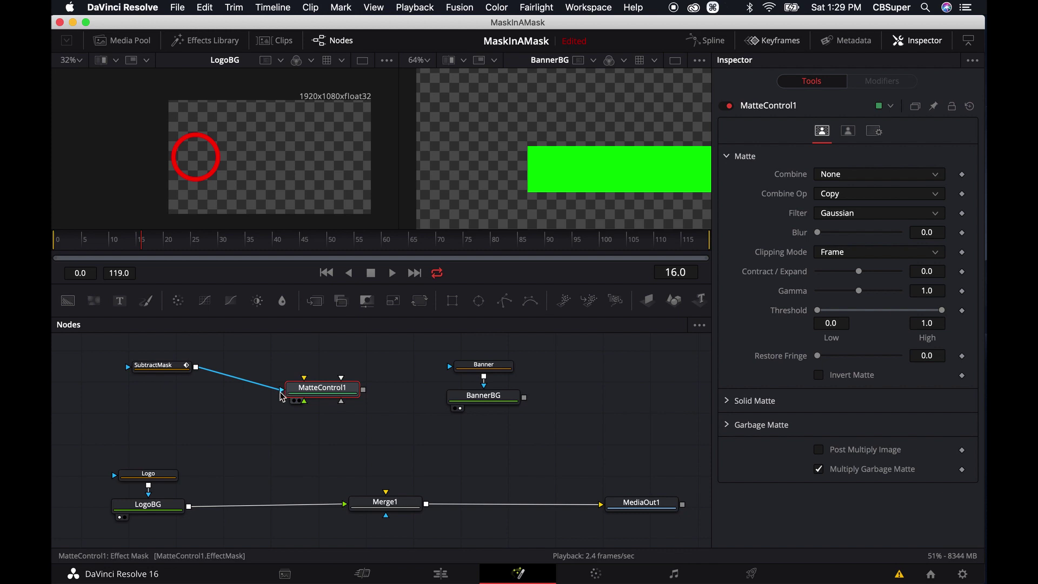
pyautogui.moveTo(282, 395); pyautogui.dragTo(216, 362)
pyautogui.moveTo(331, 396); pyautogui.dragTo(305, 404)
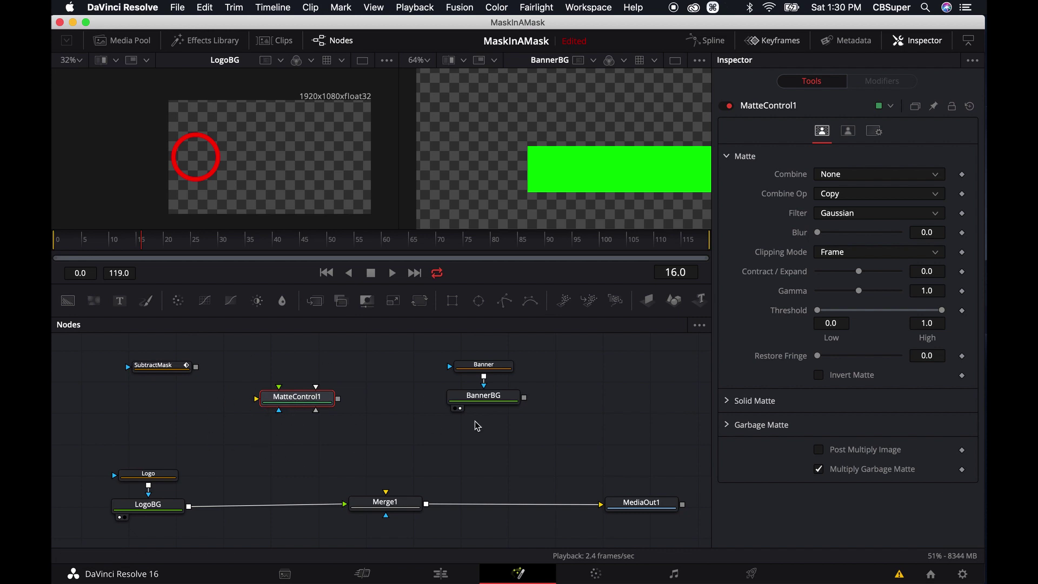
# Connect BannerBG's output to MatteControl1 as its Background input
pyautogui.click(524, 398)
pyautogui.moveTo(524, 398); pyautogui.dragTo(293, 402)
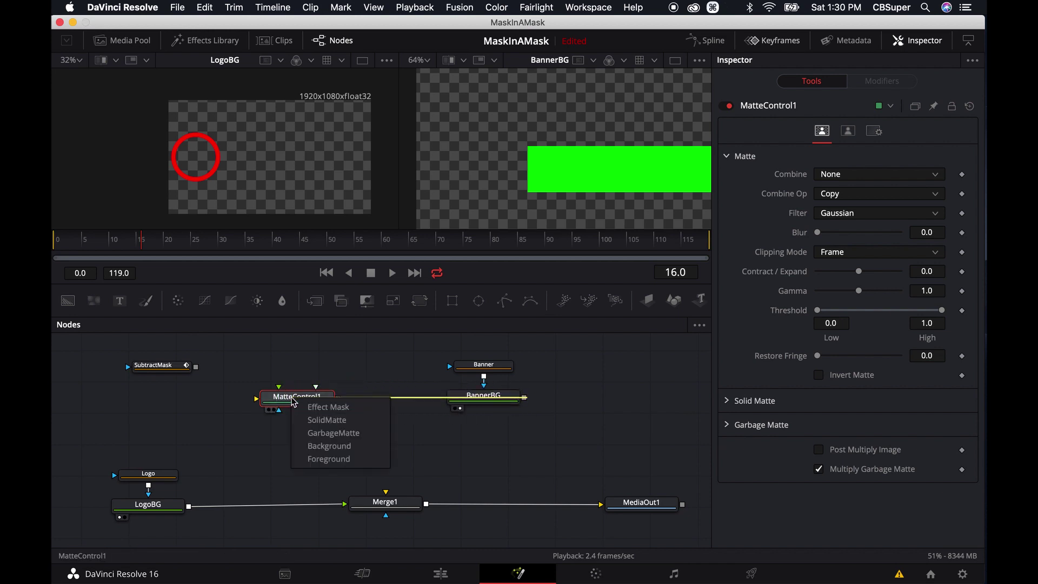
pyautogui.click(328, 446)
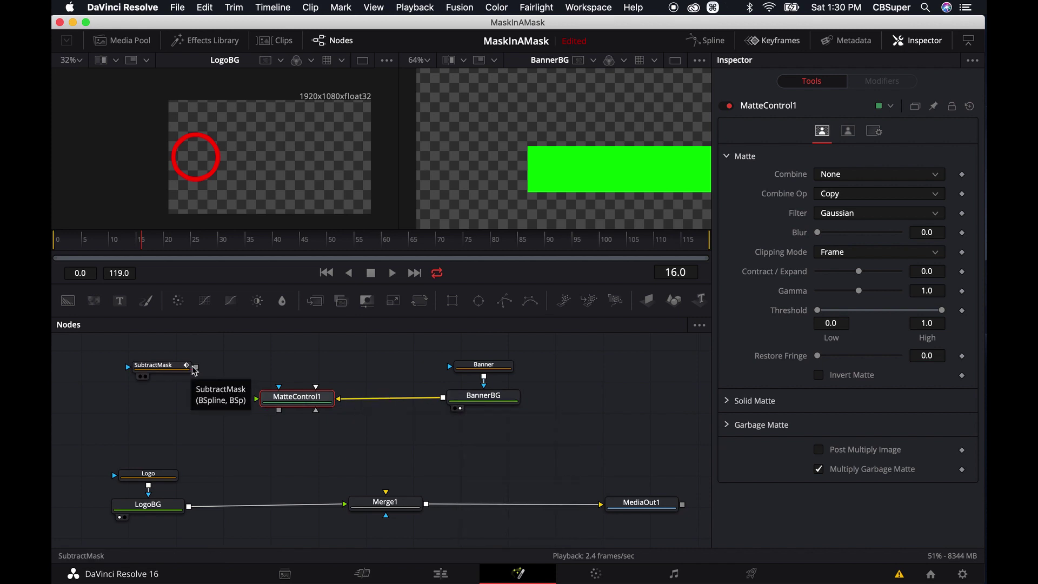
# Connect SubtractMask to MatteControl1 as its Garbage Matte, then reposition the node up-left
pyautogui.moveTo(196, 369); pyautogui.dragTo(332, 403)
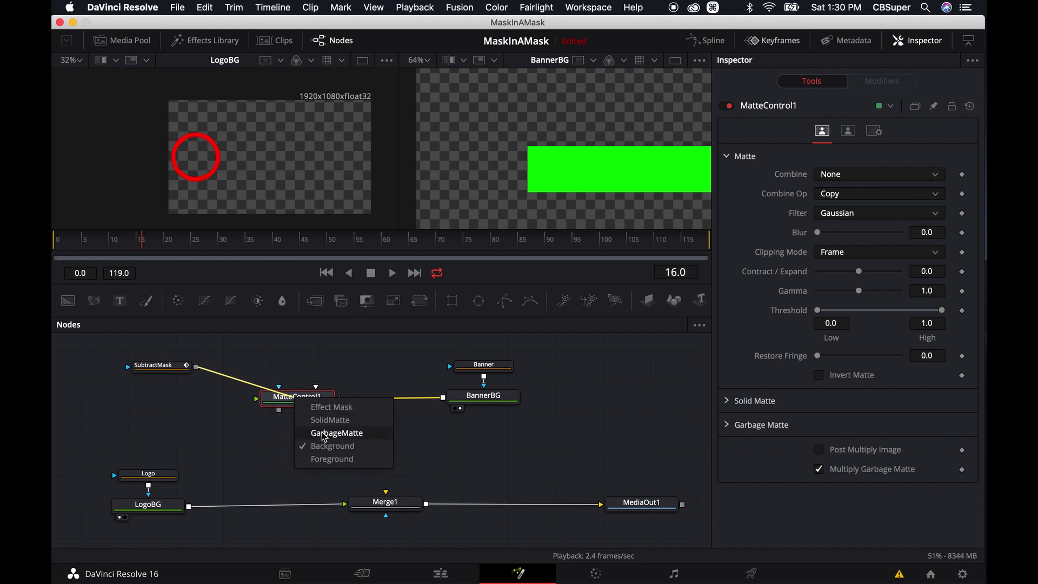
pyautogui.click(324, 437)
pyautogui.moveTo(302, 402); pyautogui.dragTo(290, 161)
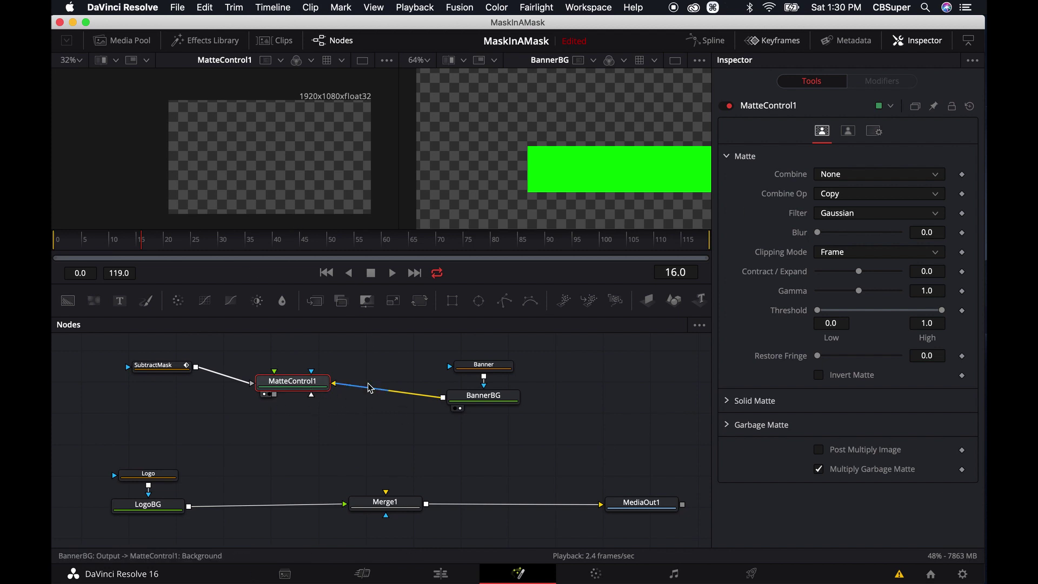
# Invert MatteControl1's garbage matte and wire its output into Merge1
pyautogui.click(728, 426)
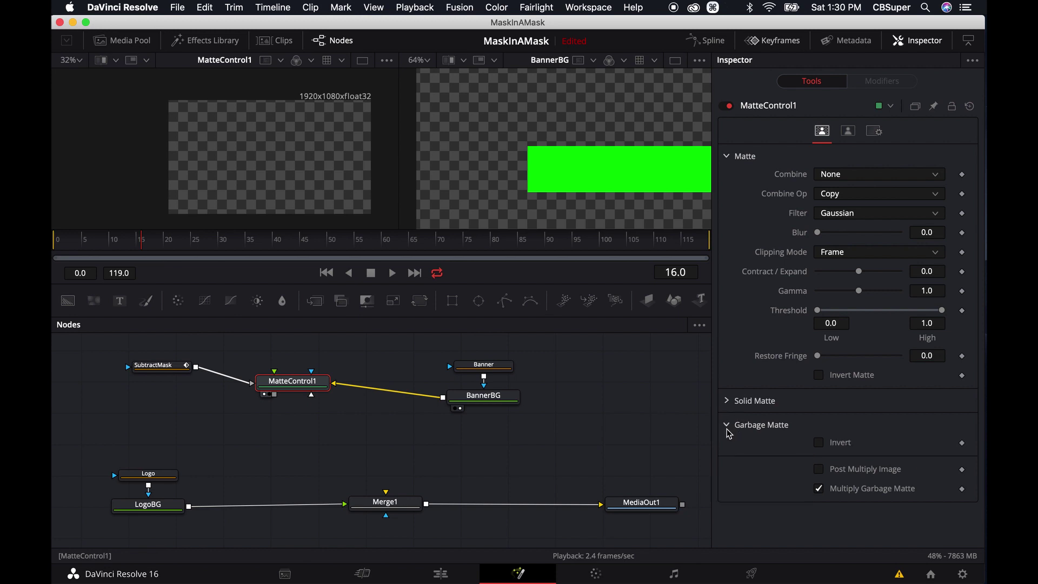
pyautogui.click(820, 443)
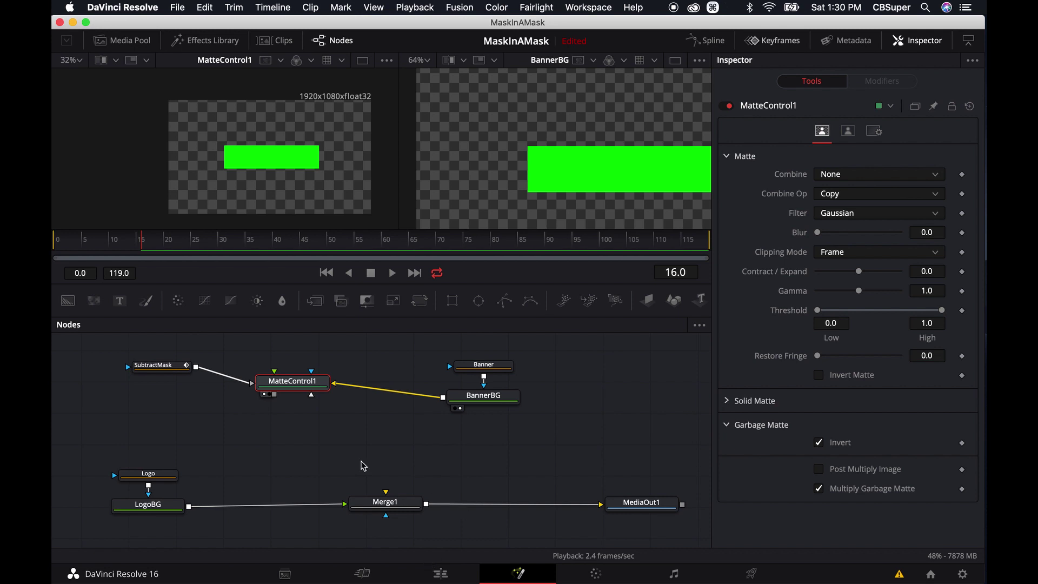
pyautogui.moveTo(274, 395); pyautogui.dragTo(320, 184)
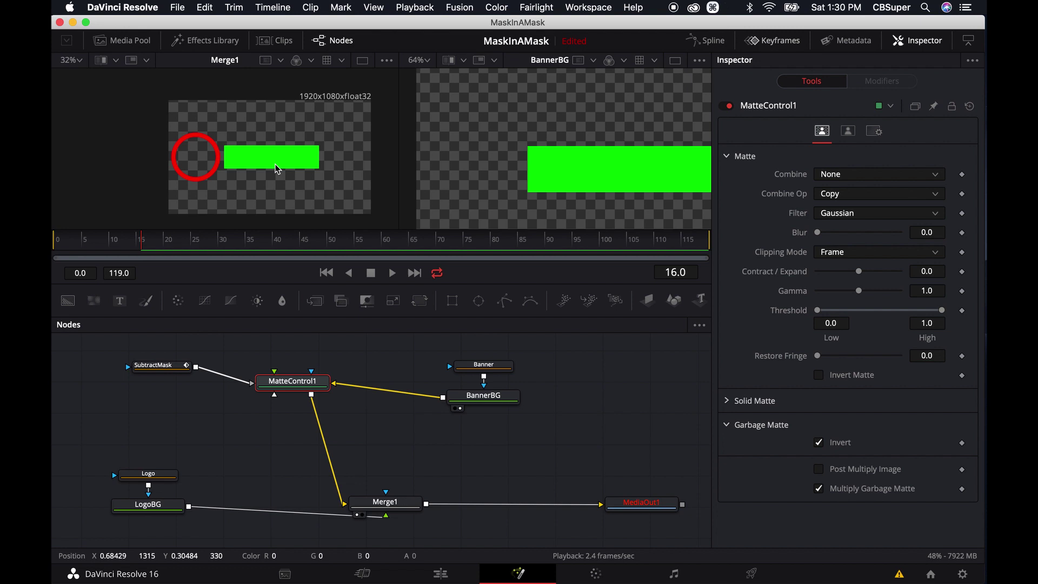
# Slide the Banner rectangle left toward the red ring, ending at centre X 0.478576
pyautogui.click(491, 366)
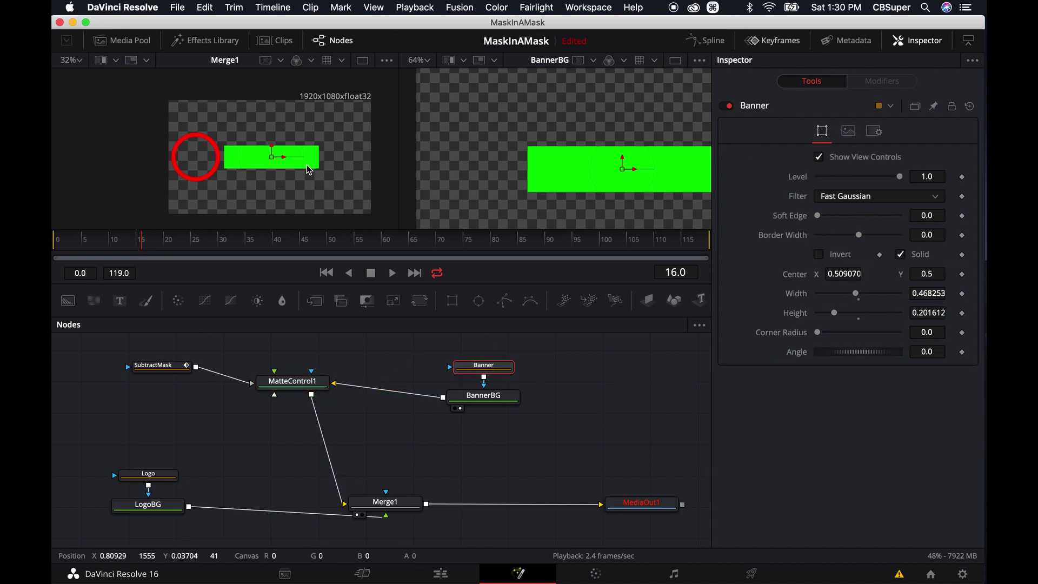
pyautogui.moveTo(293, 157); pyautogui.dragTo(224, 150)
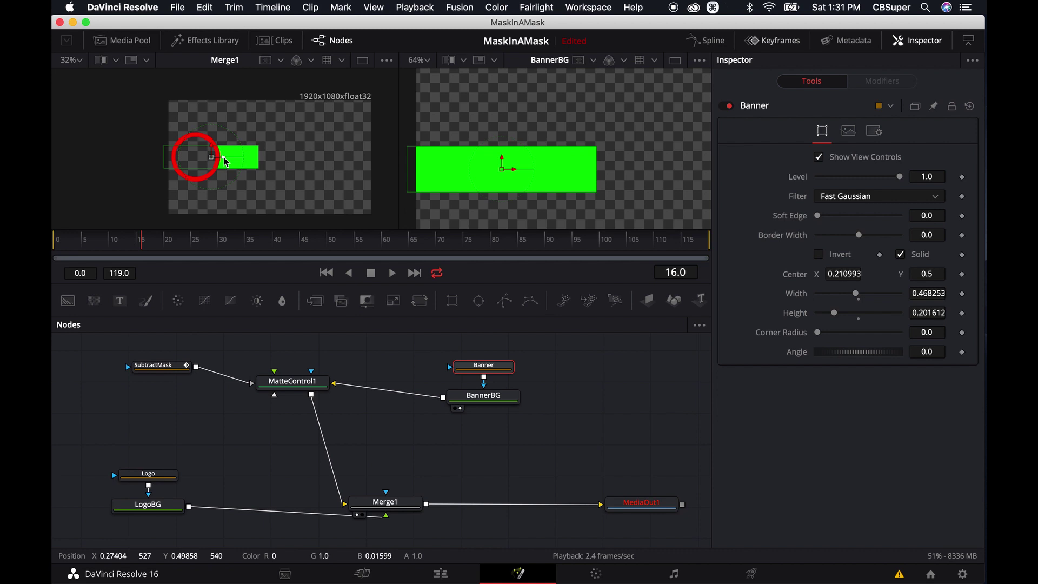
pyautogui.moveTo(223, 158); pyautogui.dragTo(293, 158)
pyautogui.click(292, 381)
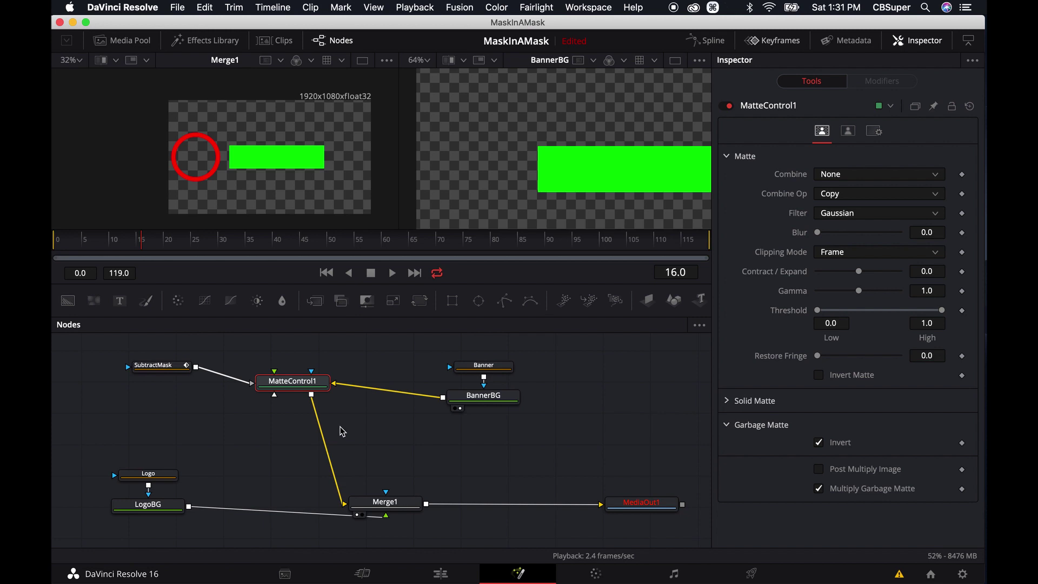
pyautogui.press('super+z')
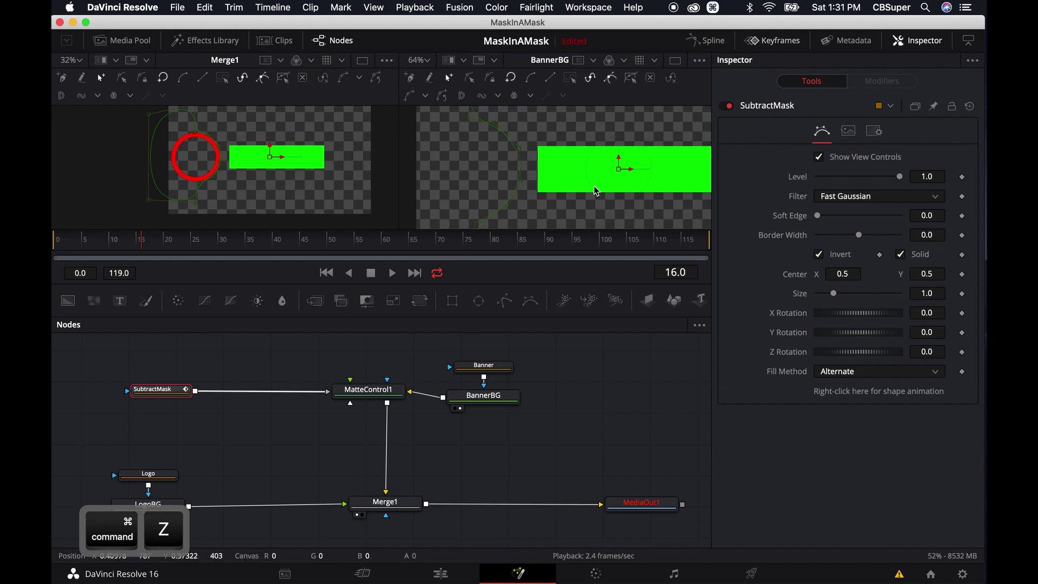
pyautogui.press('super+z')
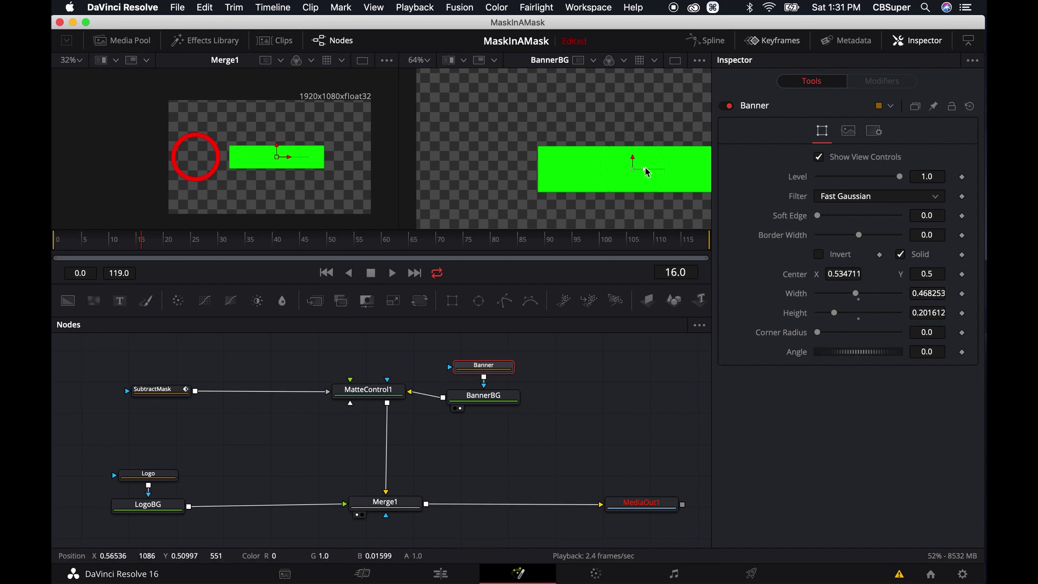
pyautogui.moveTo(642, 167)
pyautogui.mouseDown()
pyautogui.moveTo(520, 165)
pyautogui.moveTo(632, 163)
pyautogui.mouseUp()
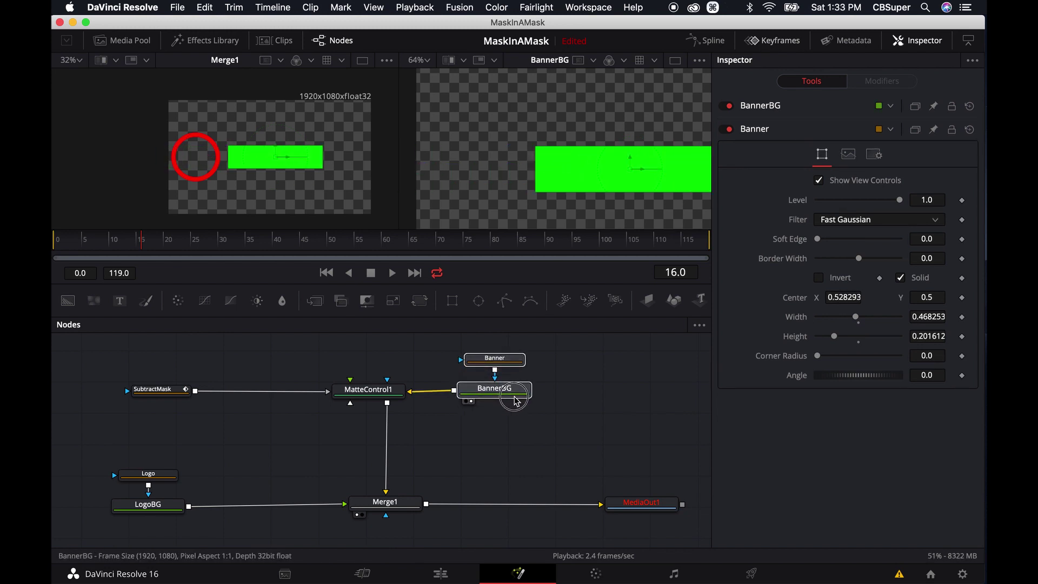
# Select BannerBG to show its solid green Background colour settings
pyautogui.click(514, 397)
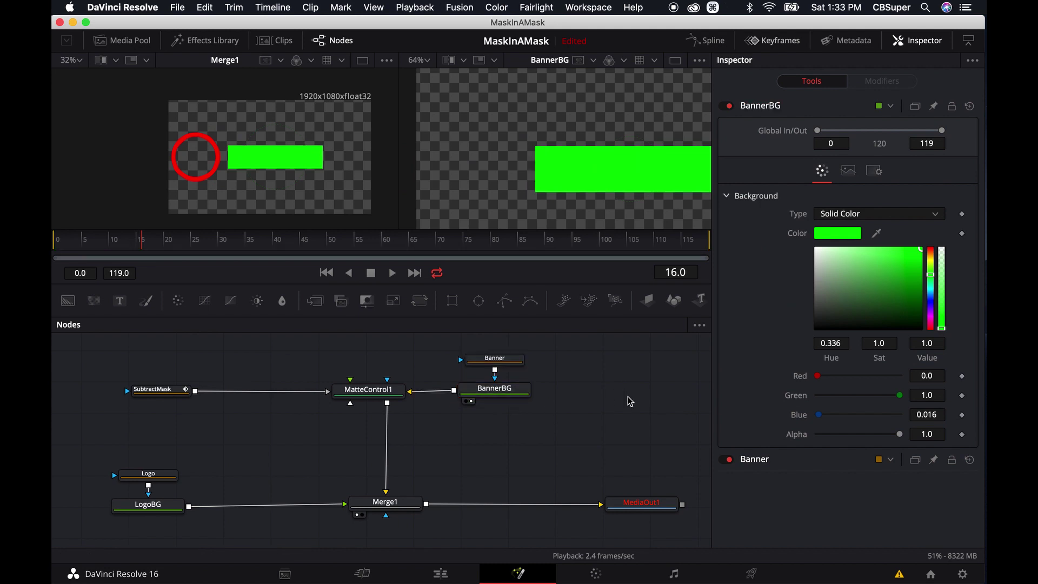